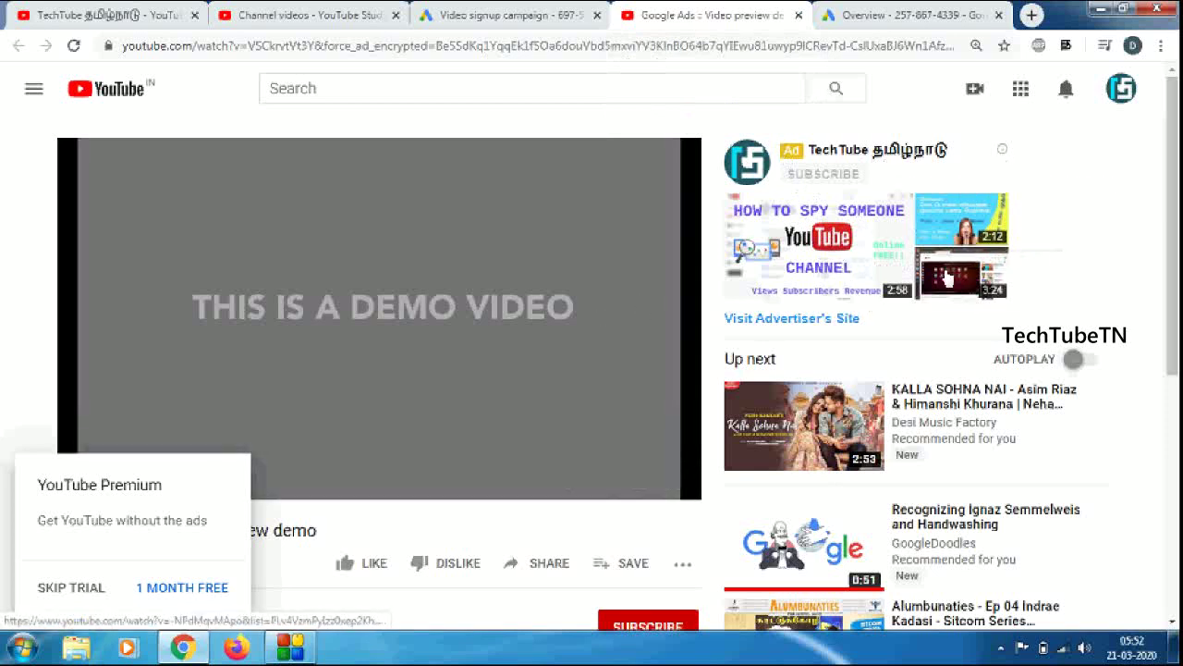
Close the YouTube ad preview page and complete the Video ad section of the campaign in Google Ads.
click(799, 15)
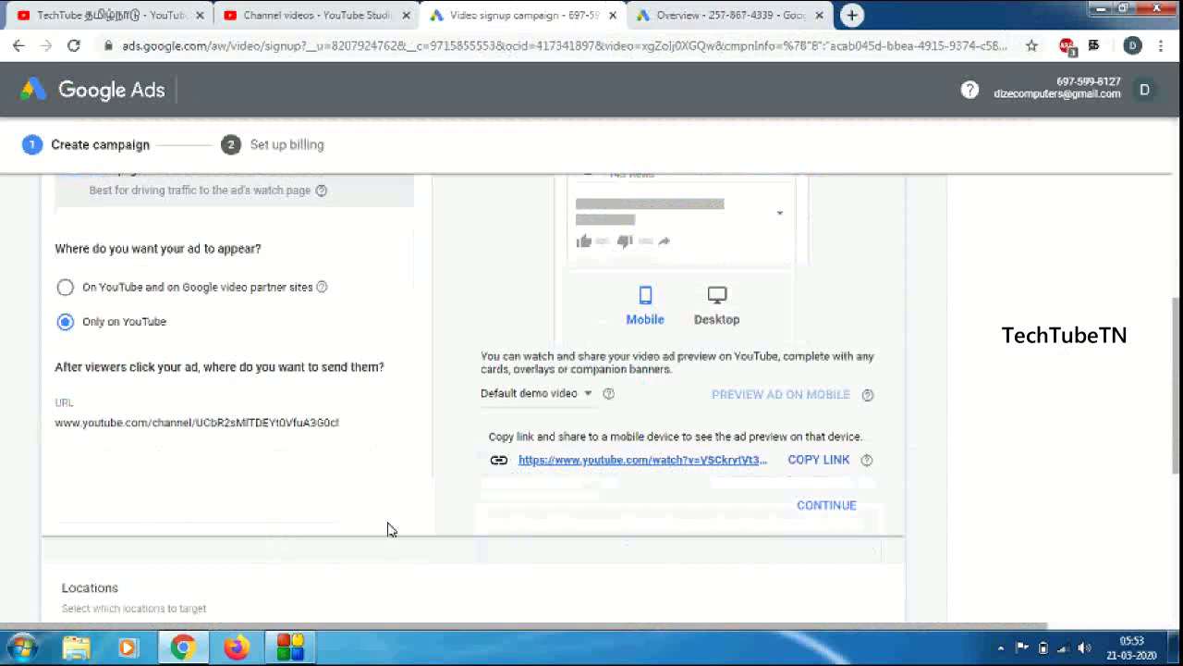
click(827, 504)
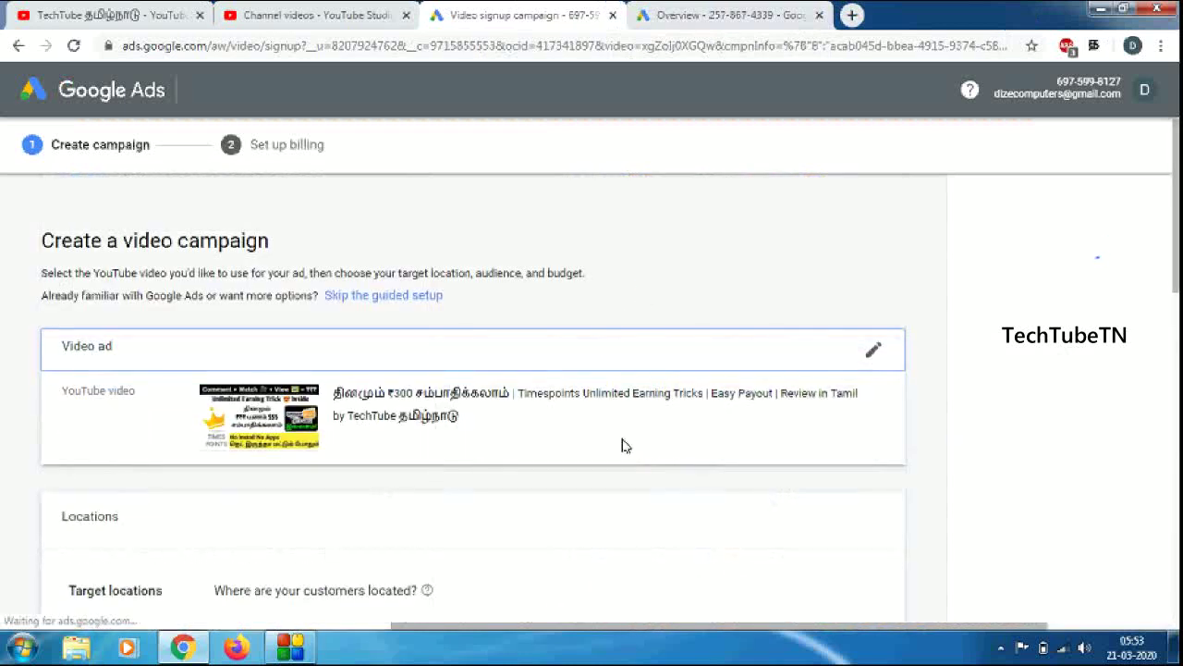
scroll(657, 336, down, 2)
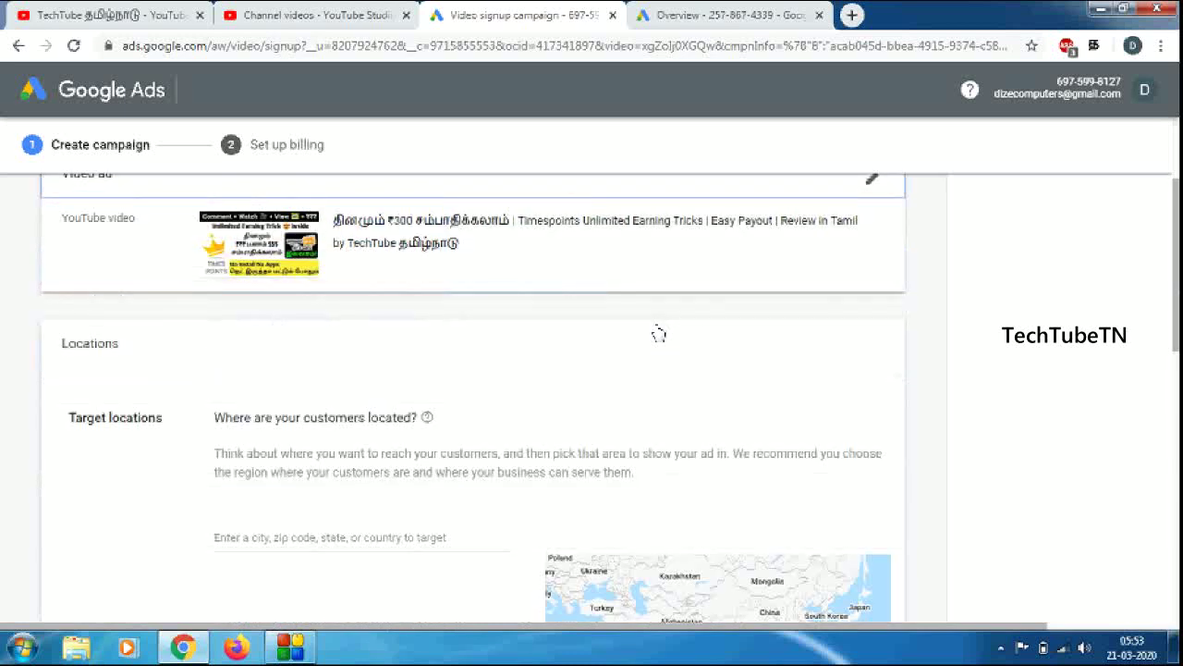
scroll(658, 336, up, 2)
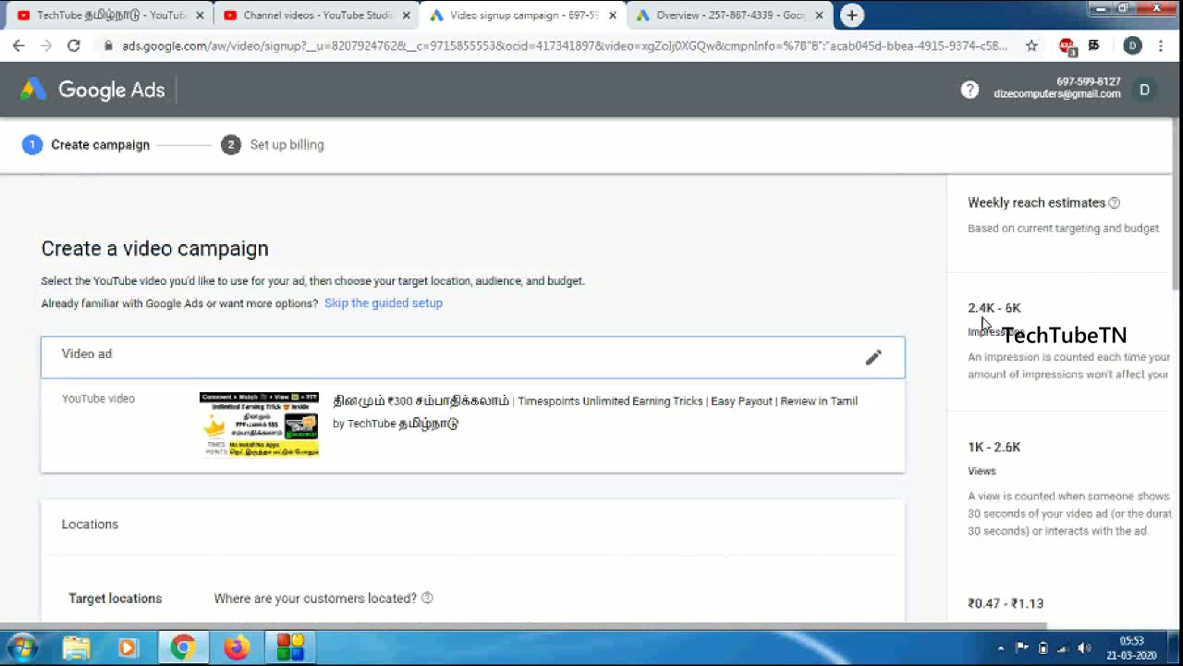
Examine the weekly reach estimates for impressions, views and average cost-per-view.
drag(970, 308, 1037, 323)
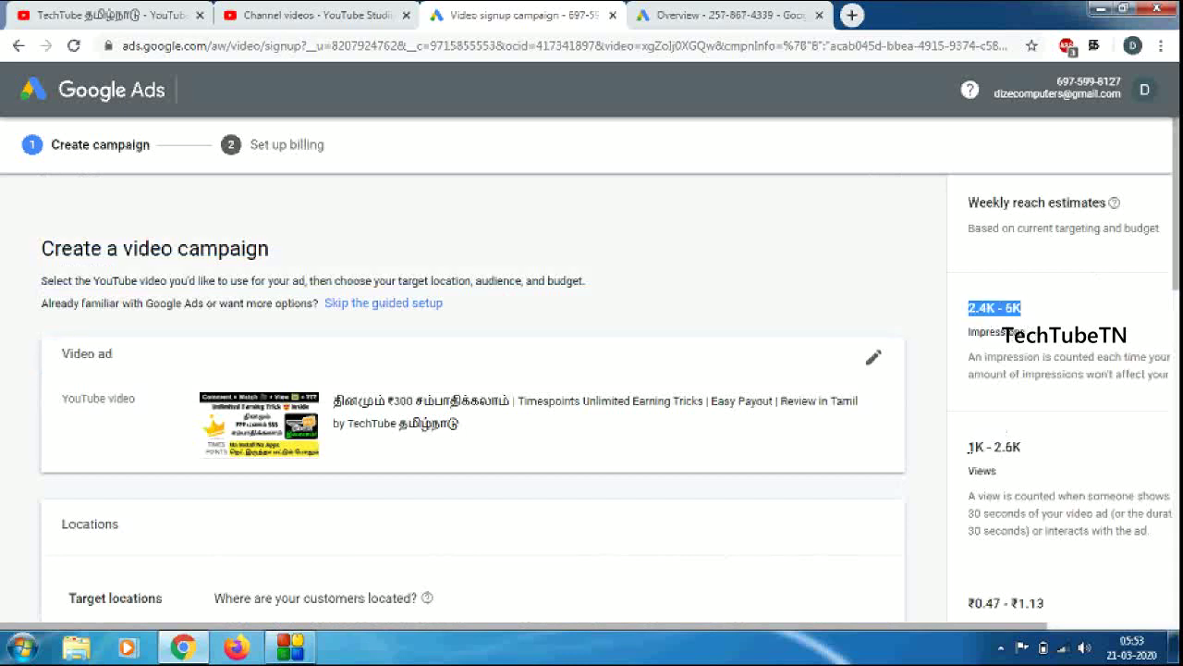
drag(969, 448, 1025, 457)
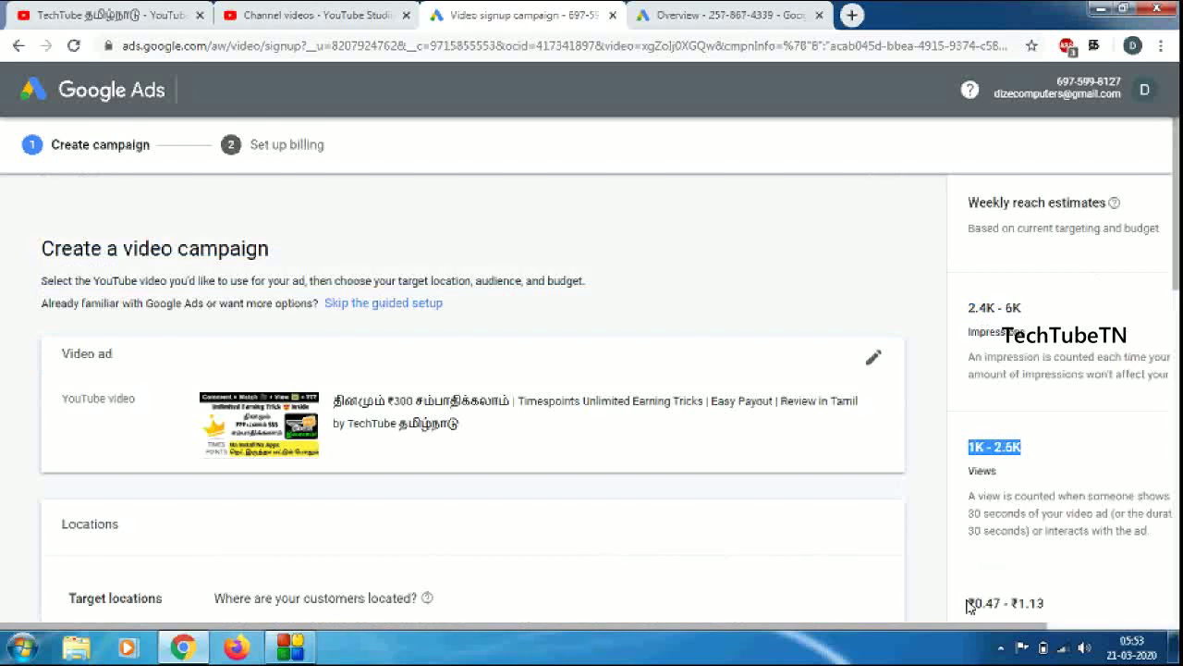
drag(968, 603, 1047, 607)
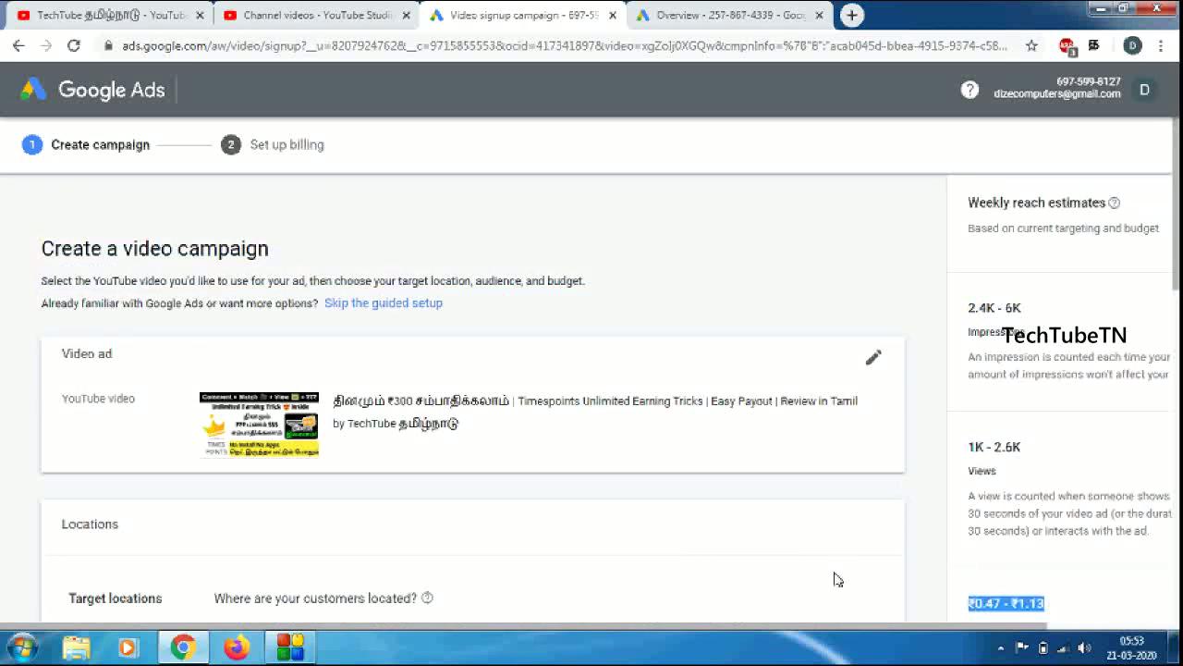
click(830, 495)
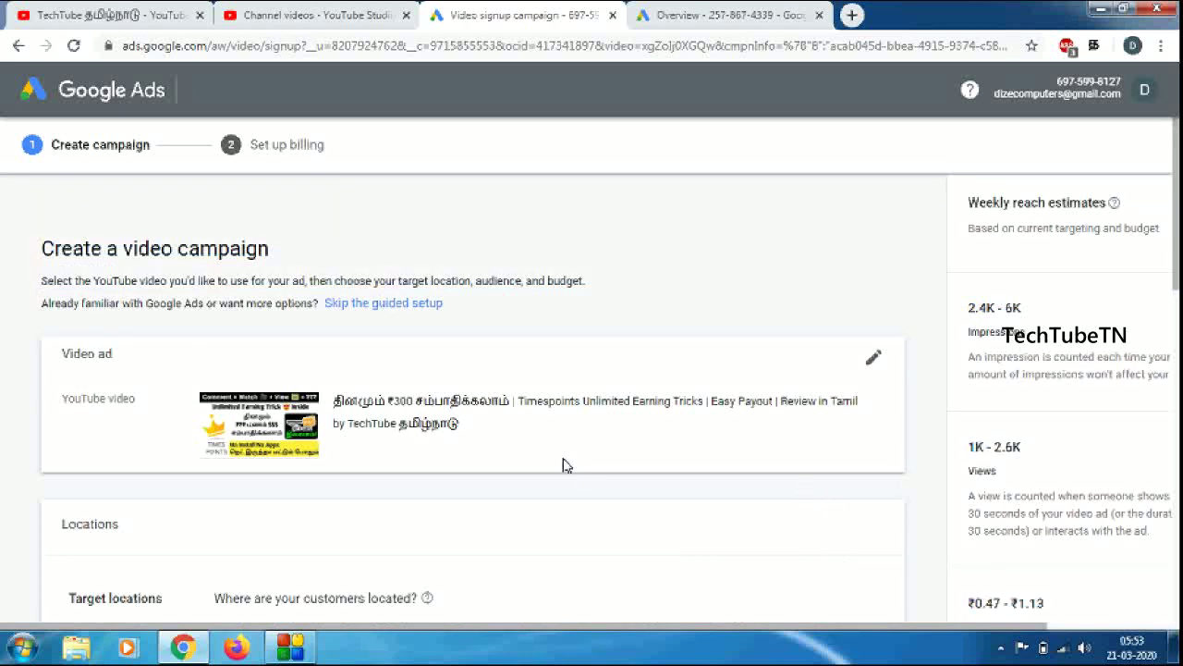
Add Tamil Nadu, India as a target location for the campaign.
scroll(567, 465, down, 1)
scroll(568, 468, down, 1)
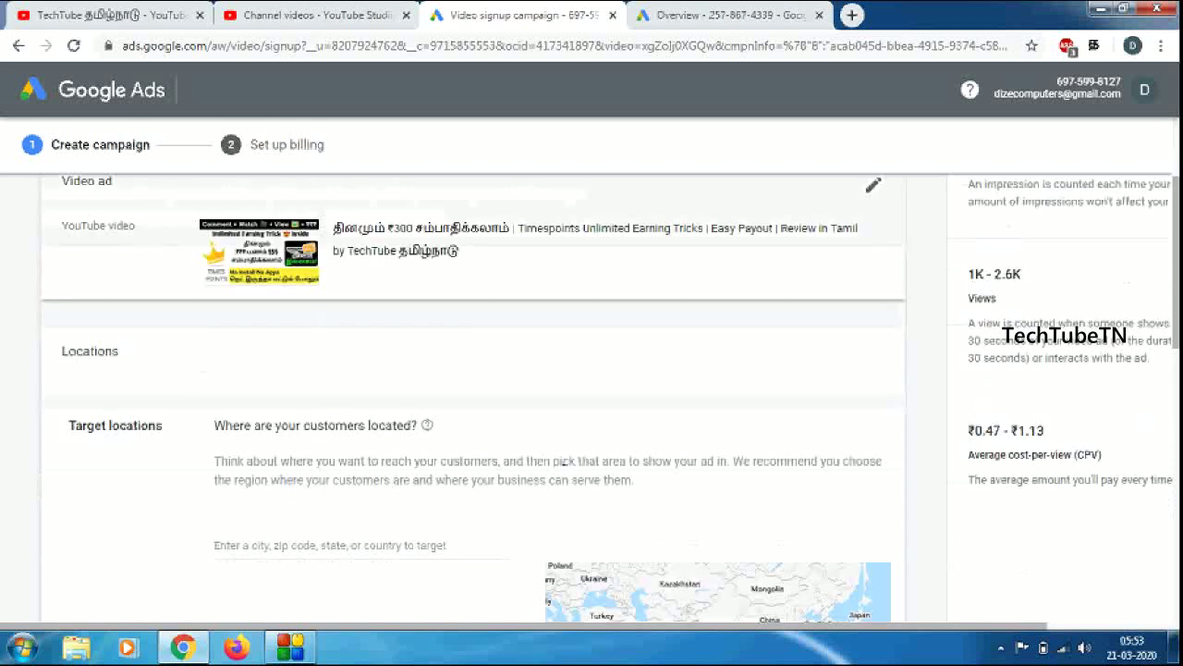
scroll(359, 443, down, 3)
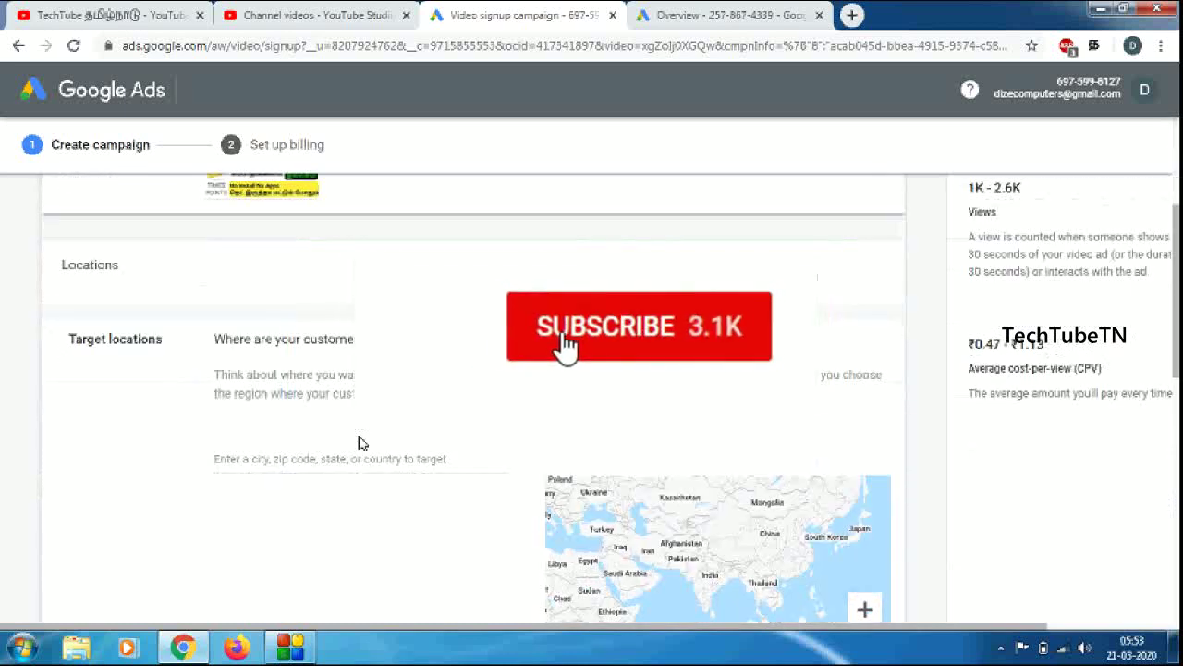
click(351, 294)
text(tamilnadu)
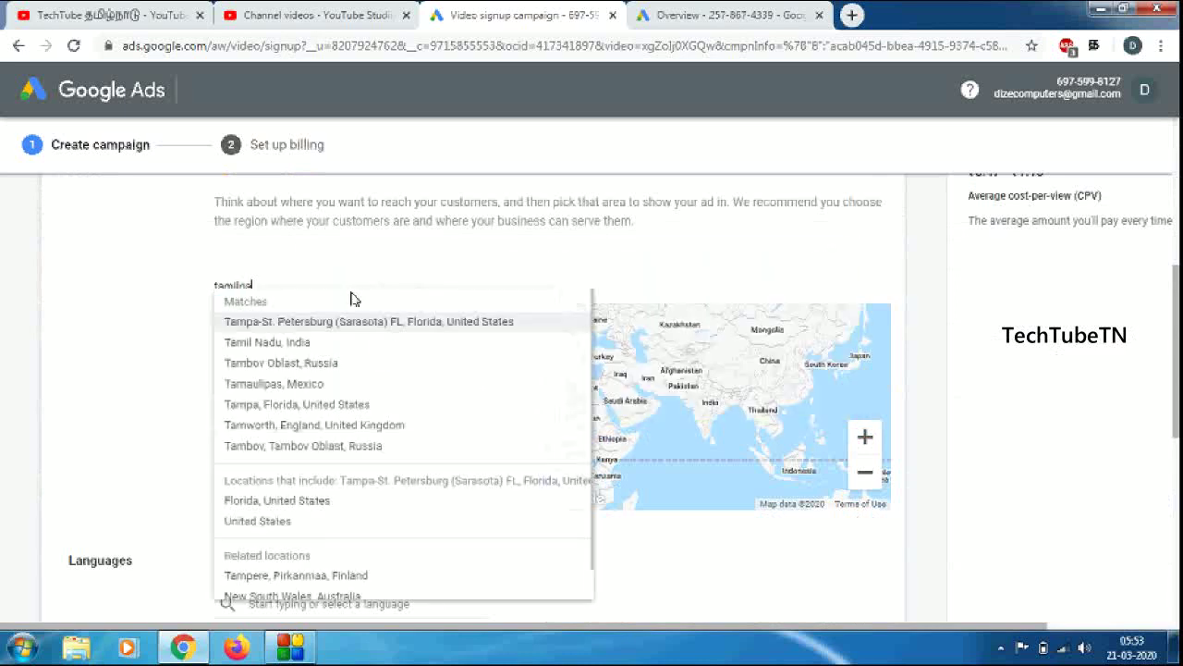
click(351, 326)
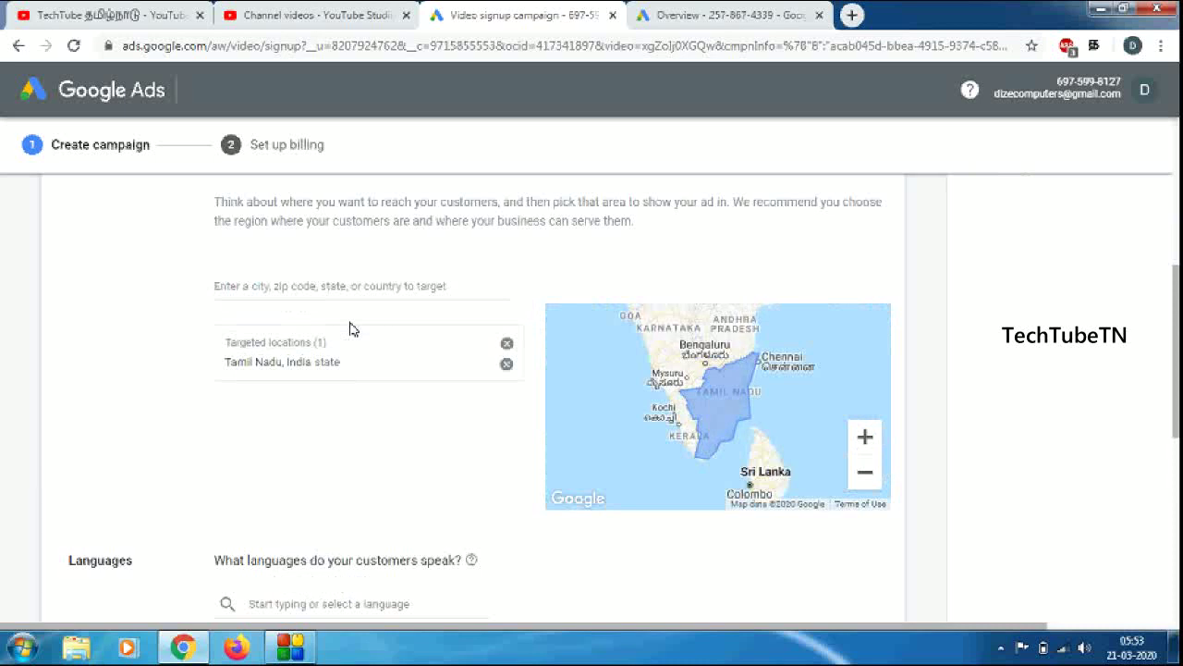
Replace the Tamil Nadu state target with the cities Chennai and Coimbatore.
click(339, 288)
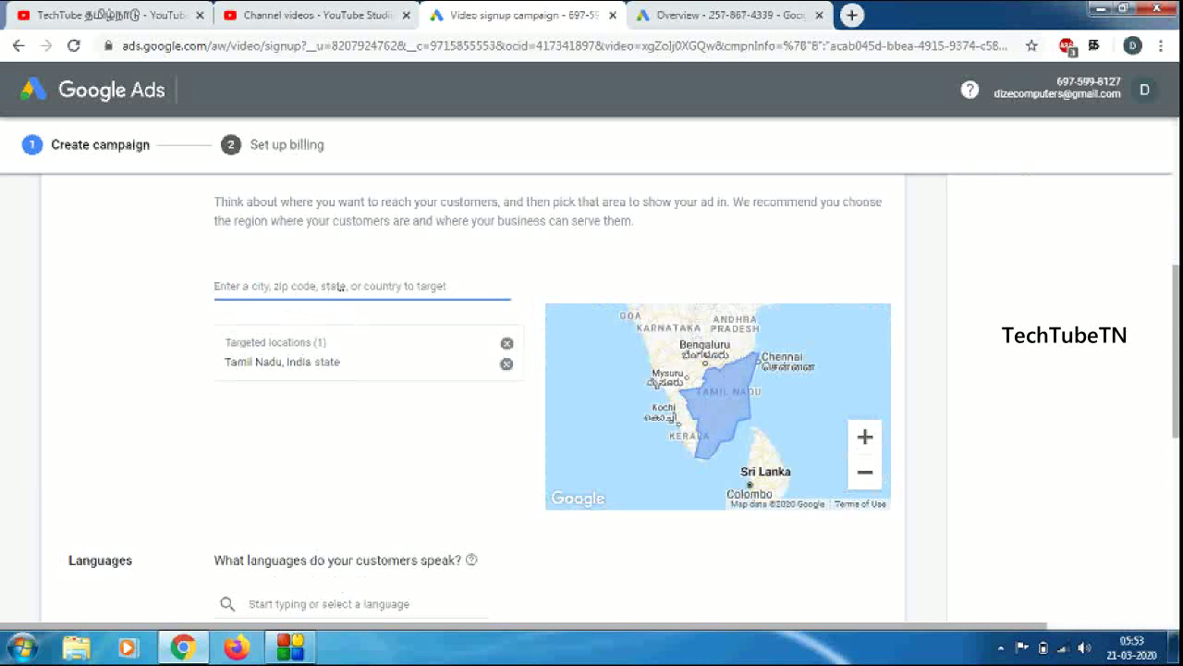
text(chennai)
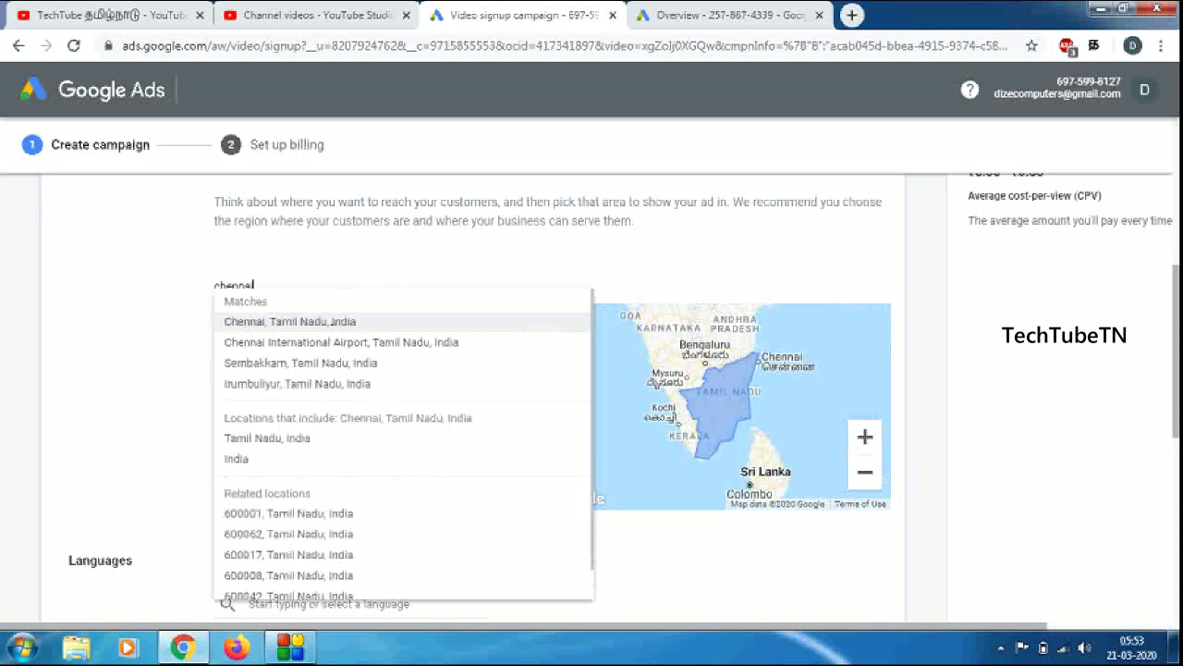
click(333, 322)
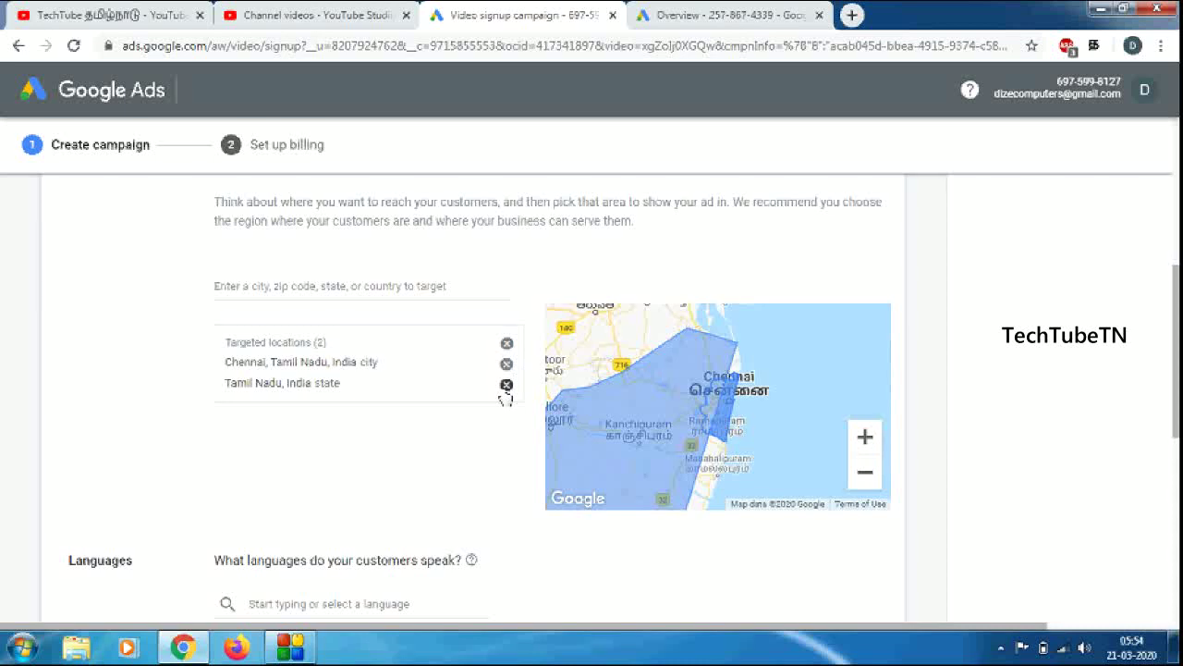
click(507, 384)
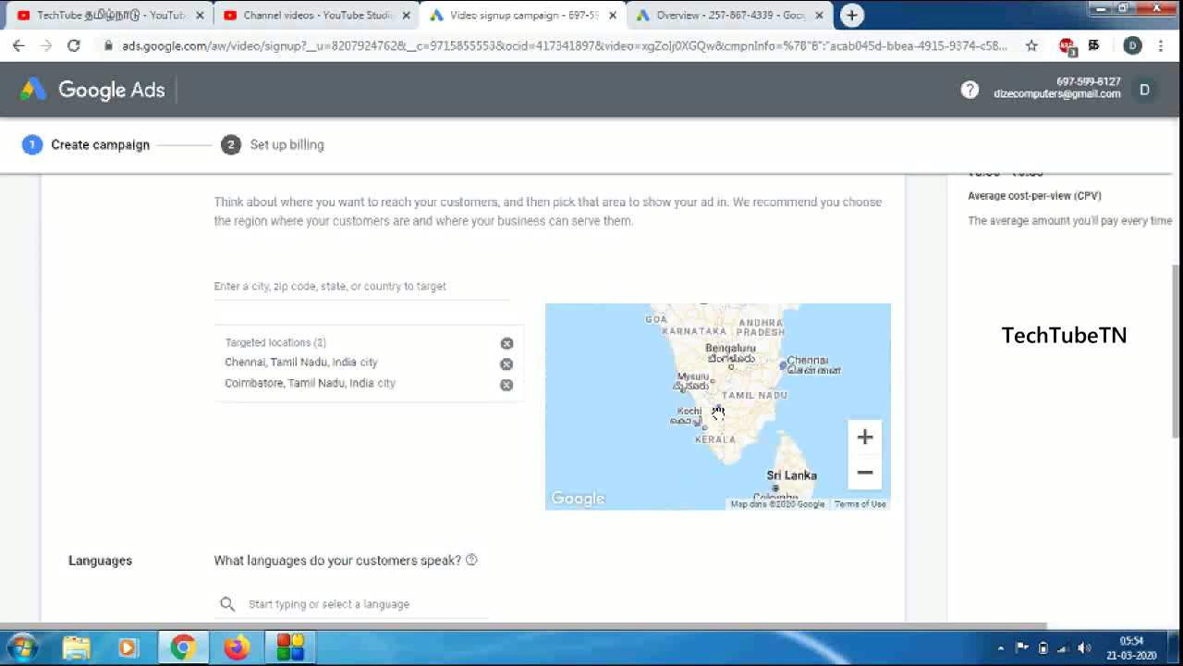
Remove the Coimbatore and Chennai targets and target the state of Tamil Nadu, India instead.
click(506, 384)
click(506, 363)
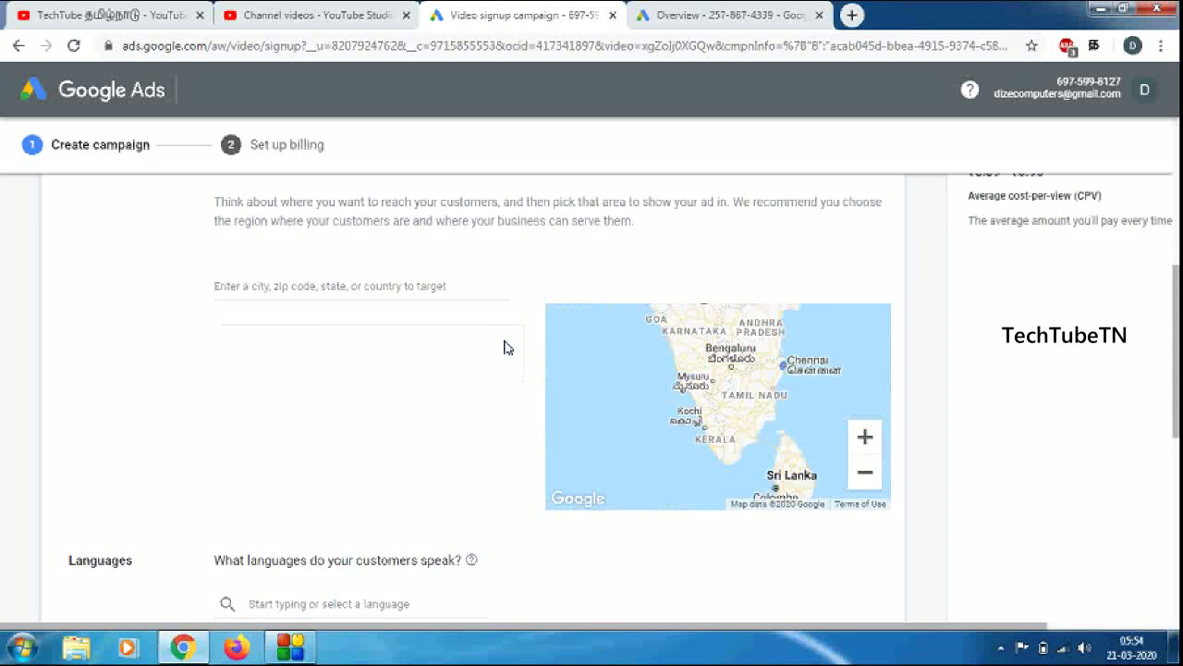
click(430, 288)
text(tamil)
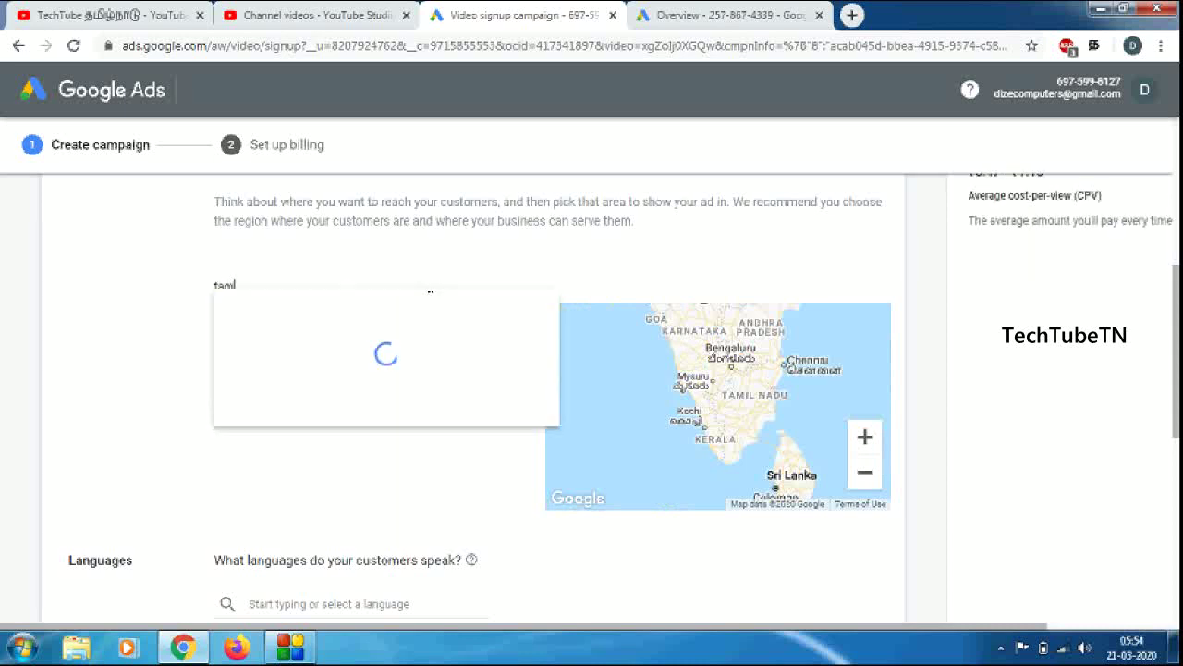
click(416, 324)
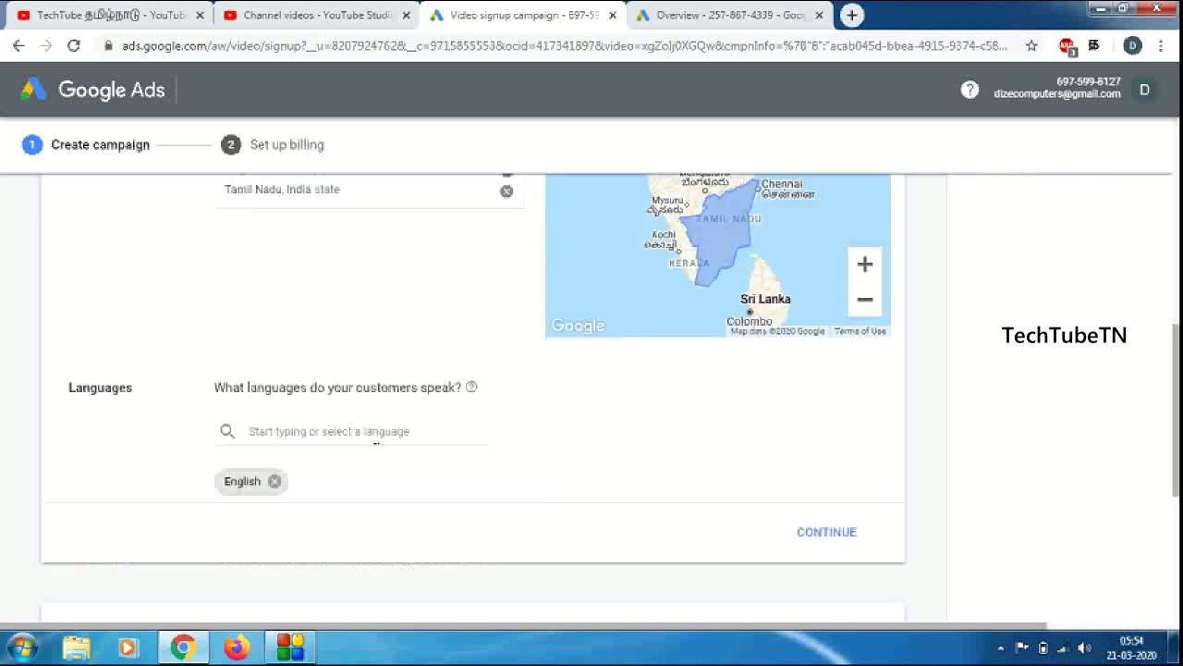
Add Tamil to English as a customer language and complete the Locations section.
click(375, 440)
text(tam)
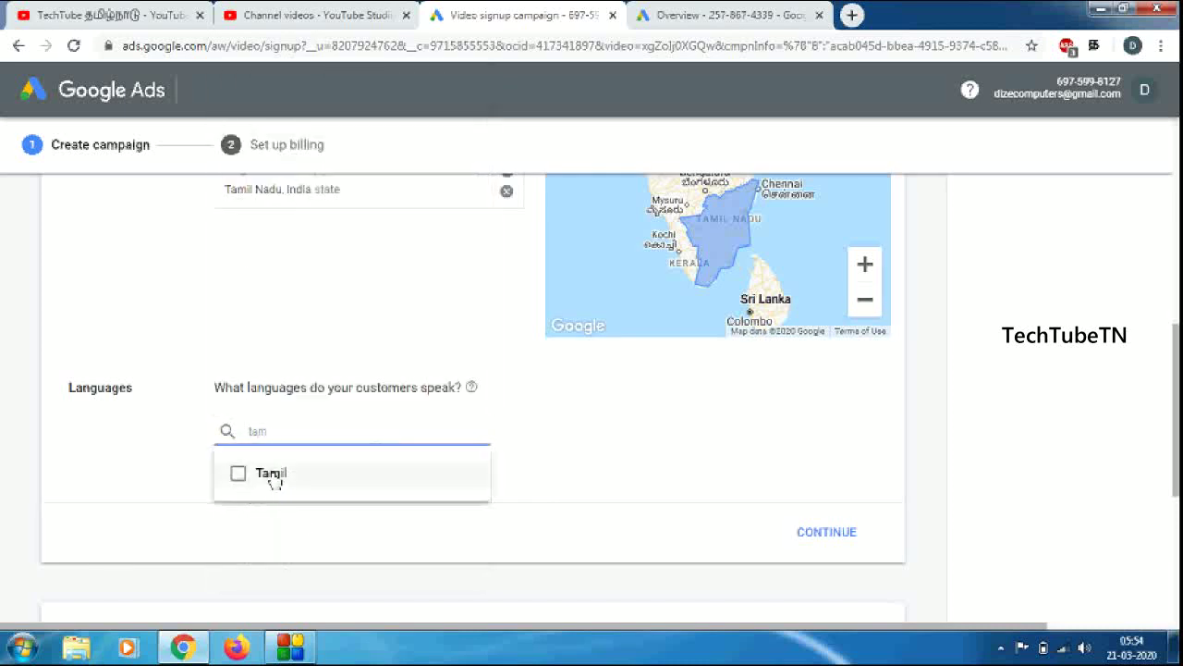
click(272, 476)
click(147, 463)
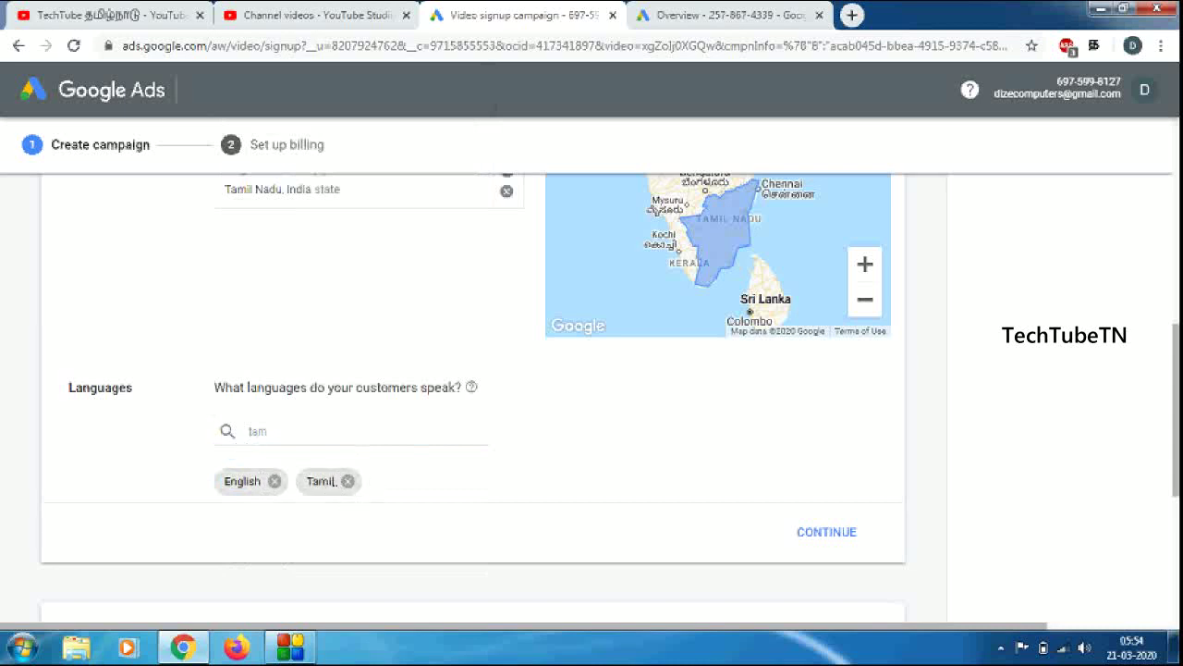
drag(335, 481, 305, 483)
click(305, 483)
click(822, 544)
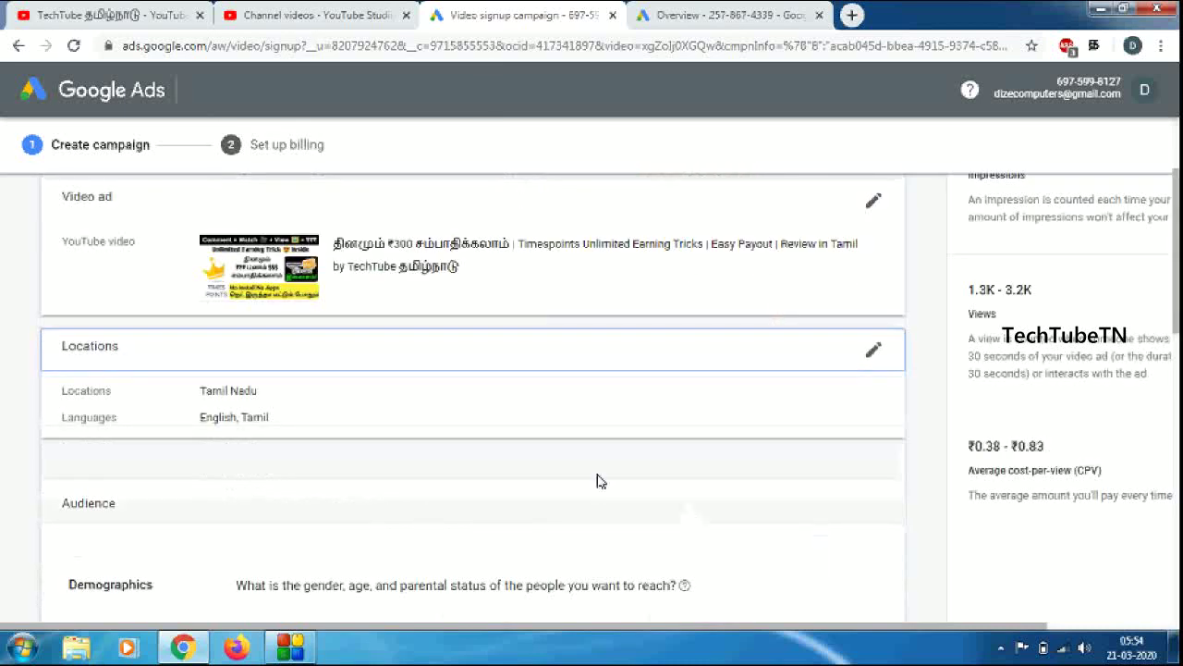
Limit the audience gender to Male by excluding Female and Unknown.
scroll(597, 480, down, 3)
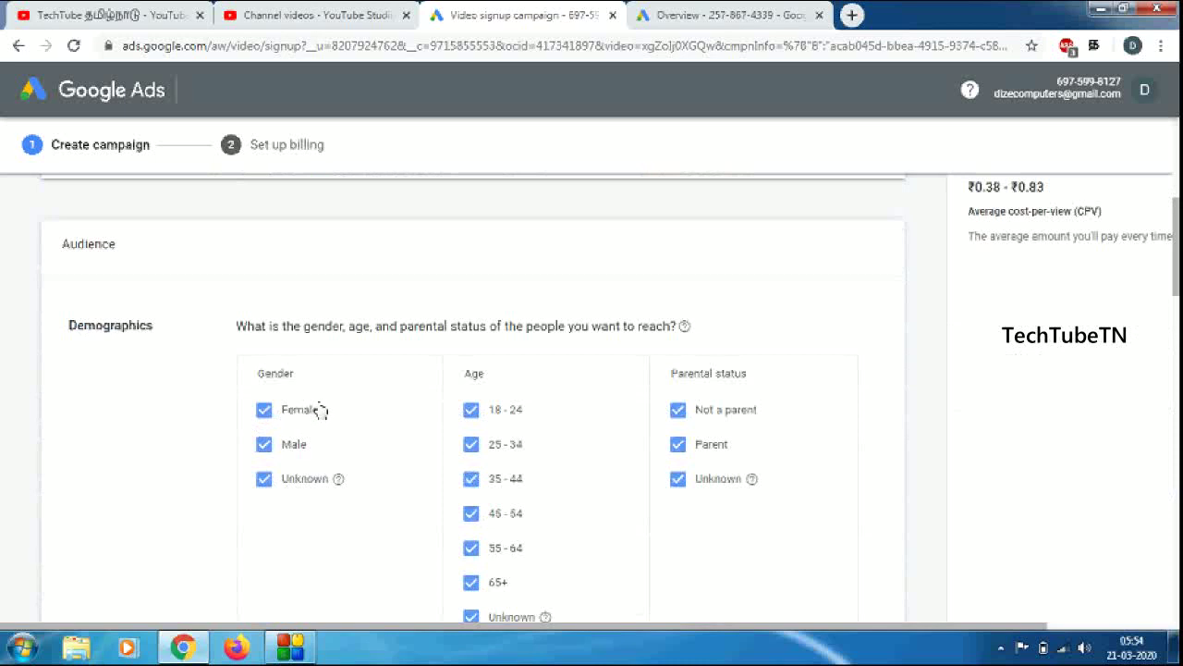
click(265, 411)
click(264, 479)
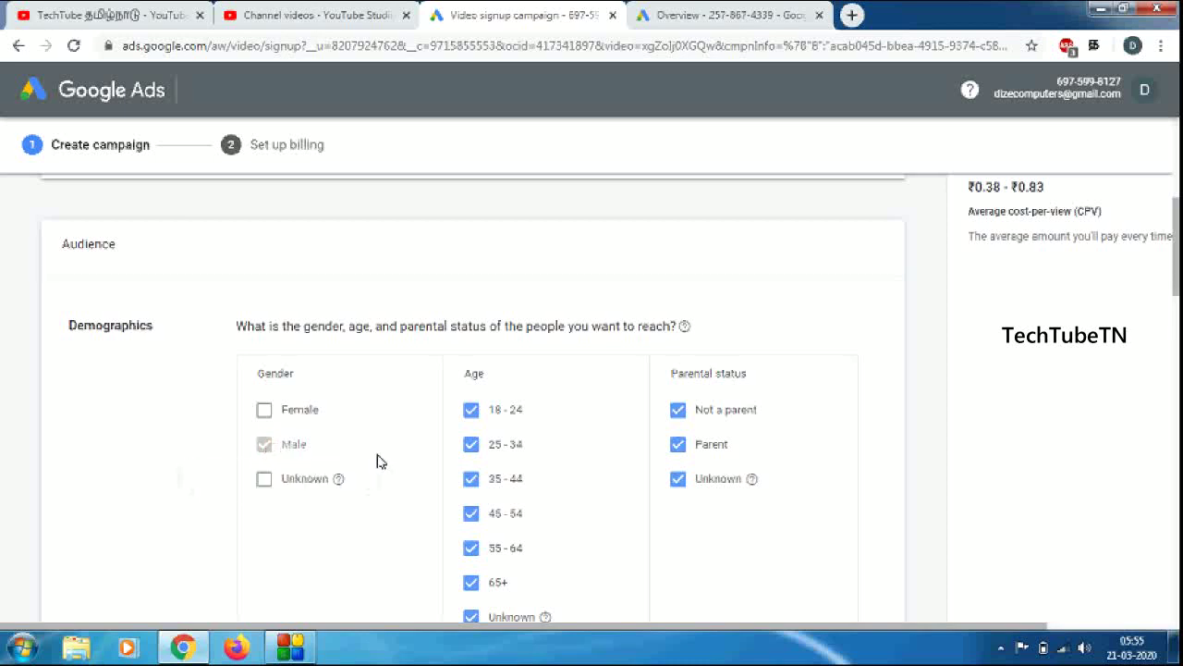
Limit the audience age to 18 - 54 by excluding the 55 - 64, 65+ and Unknown groups.
scroll(499, 459, down, 1)
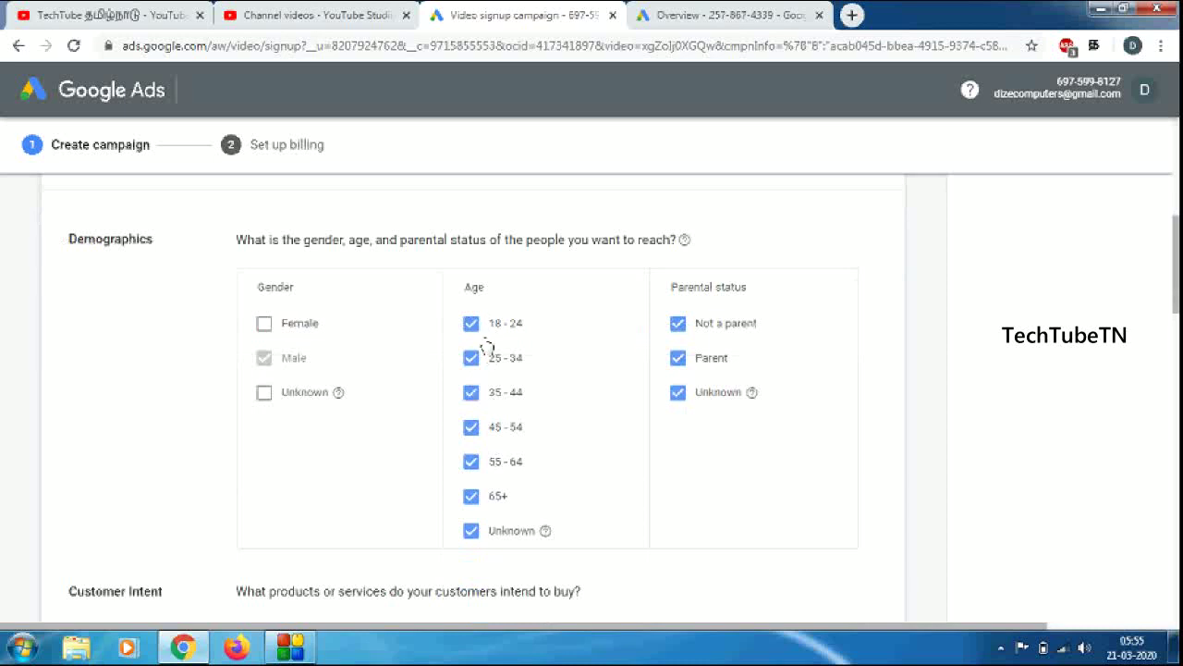
click(470, 531)
click(471, 497)
click(471, 465)
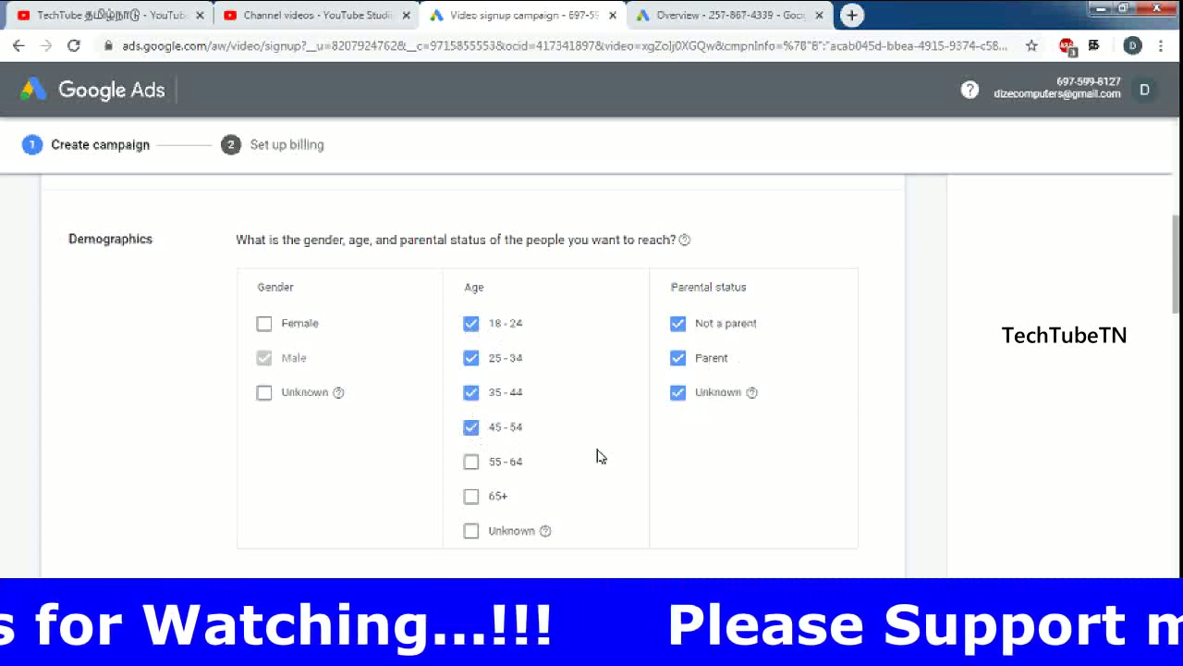
scroll(597, 456, down, 3)
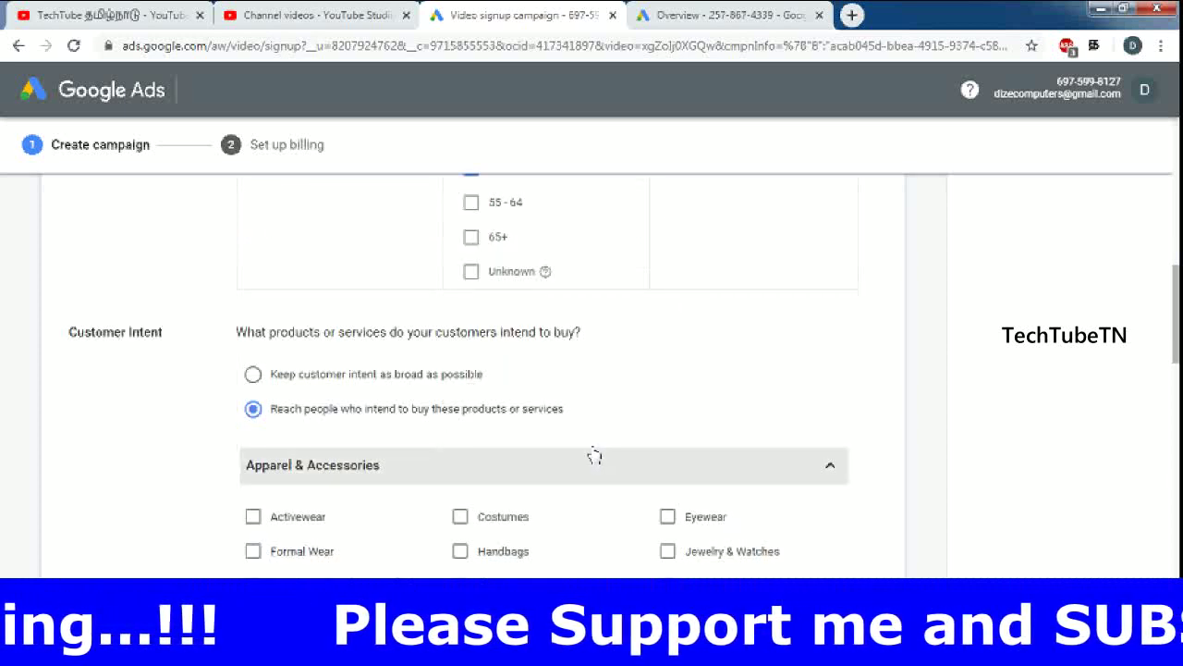
scroll(179, 421, up, 1)
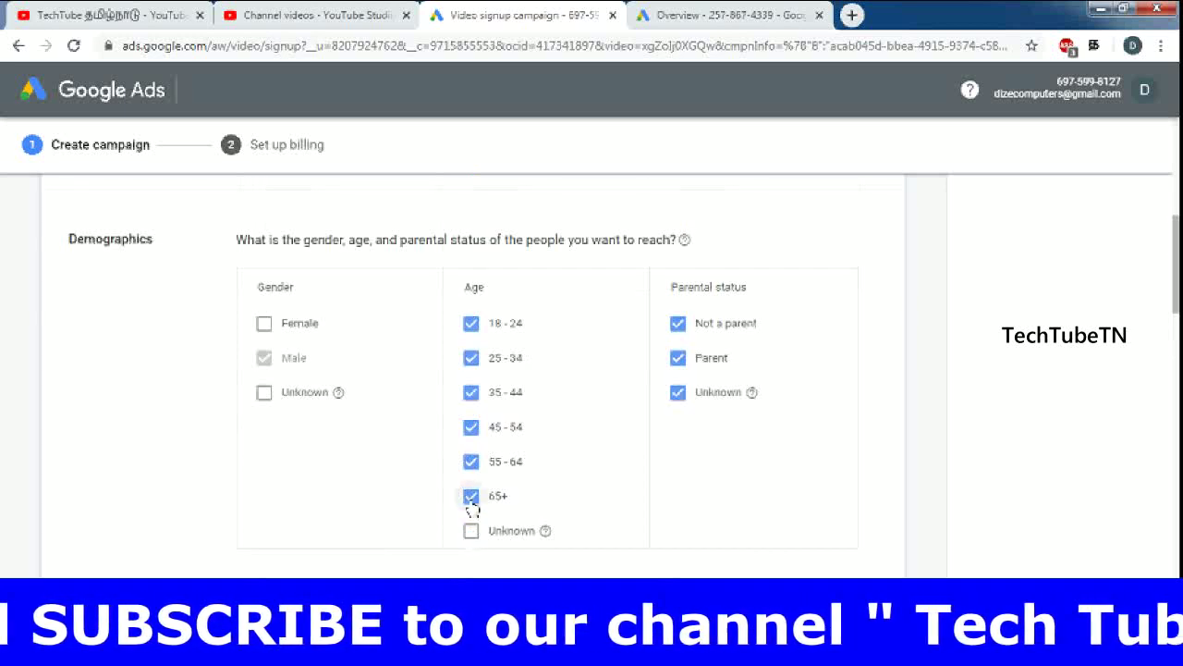
click(471, 497)
click(472, 462)
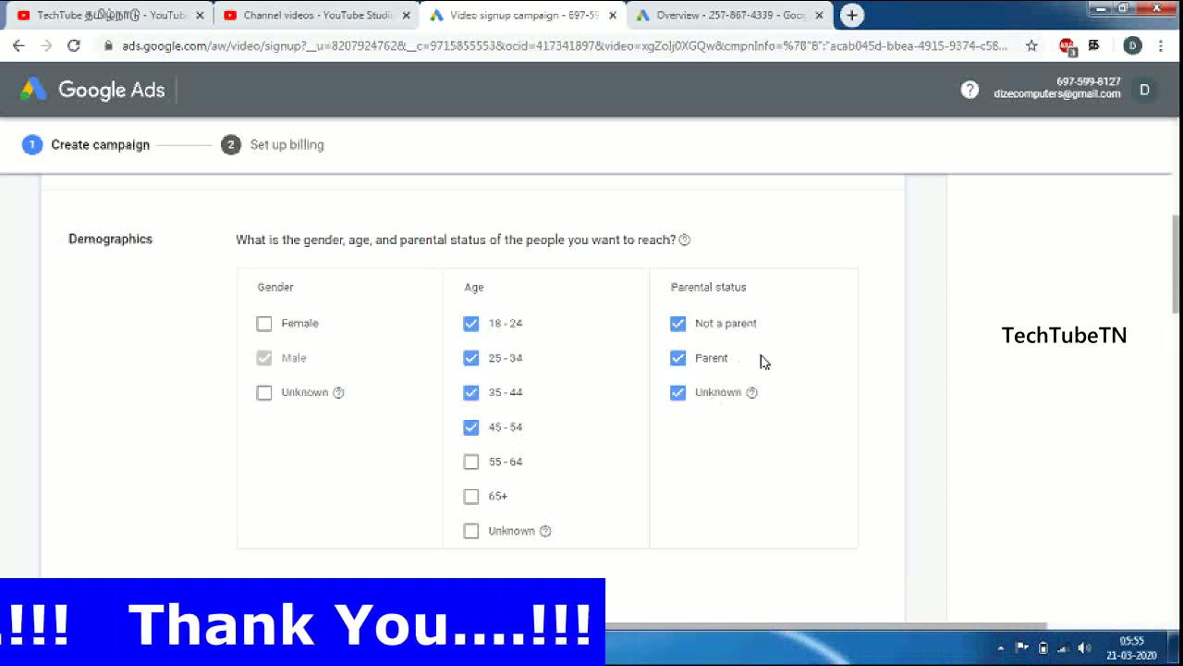
Keep customer intent as broad as possible and complete the Audience section.
scroll(597, 456, down, 3)
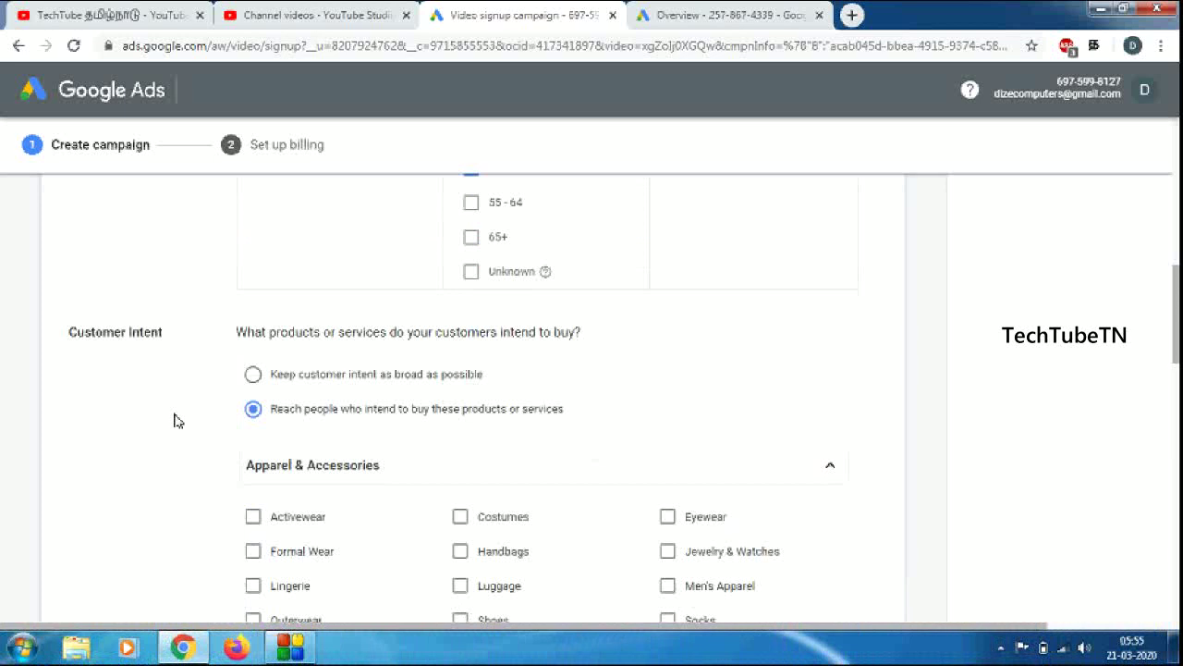
scroll(177, 421, up, 1)
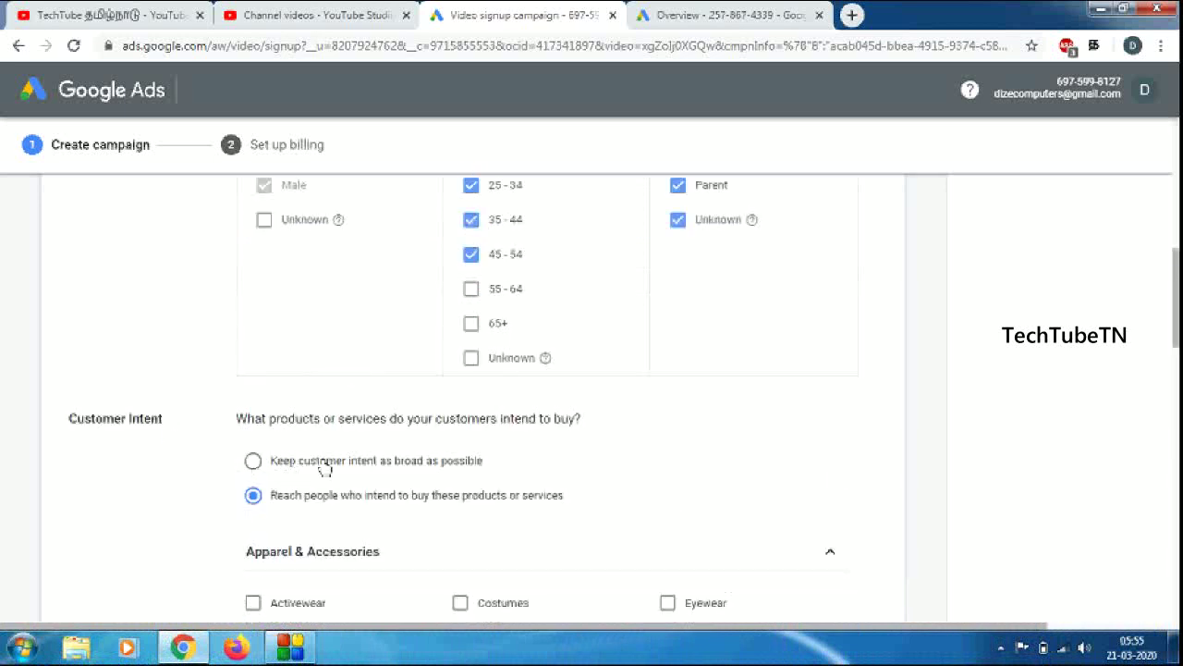
scroll(409, 473, down, 3)
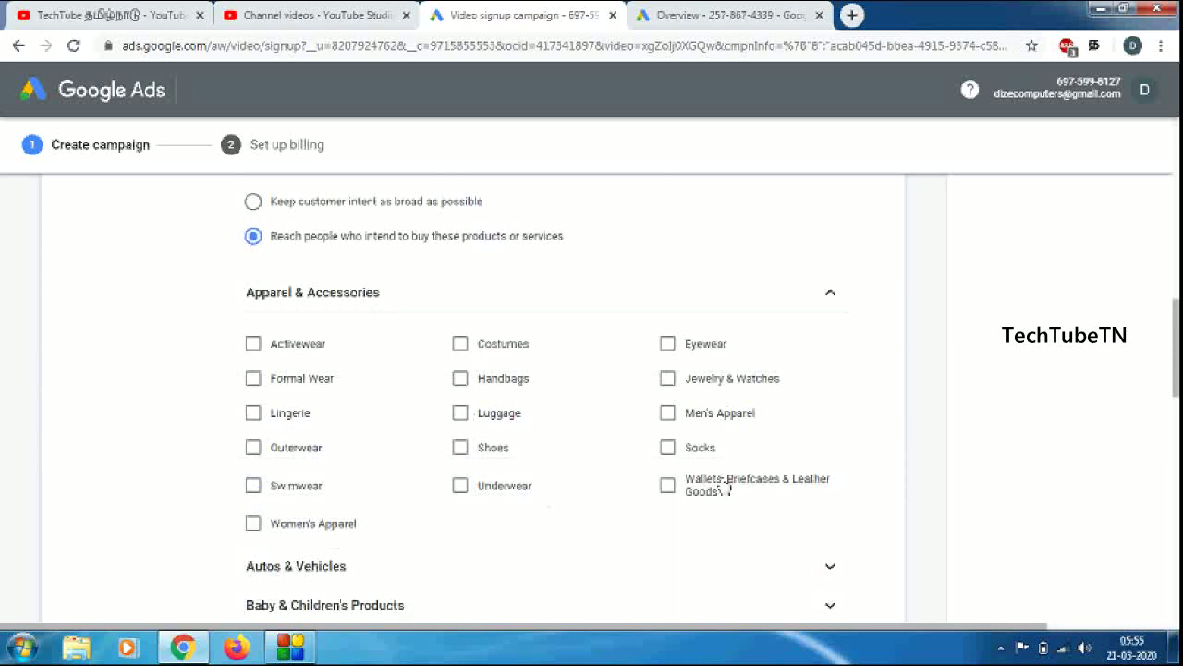
click(379, 296)
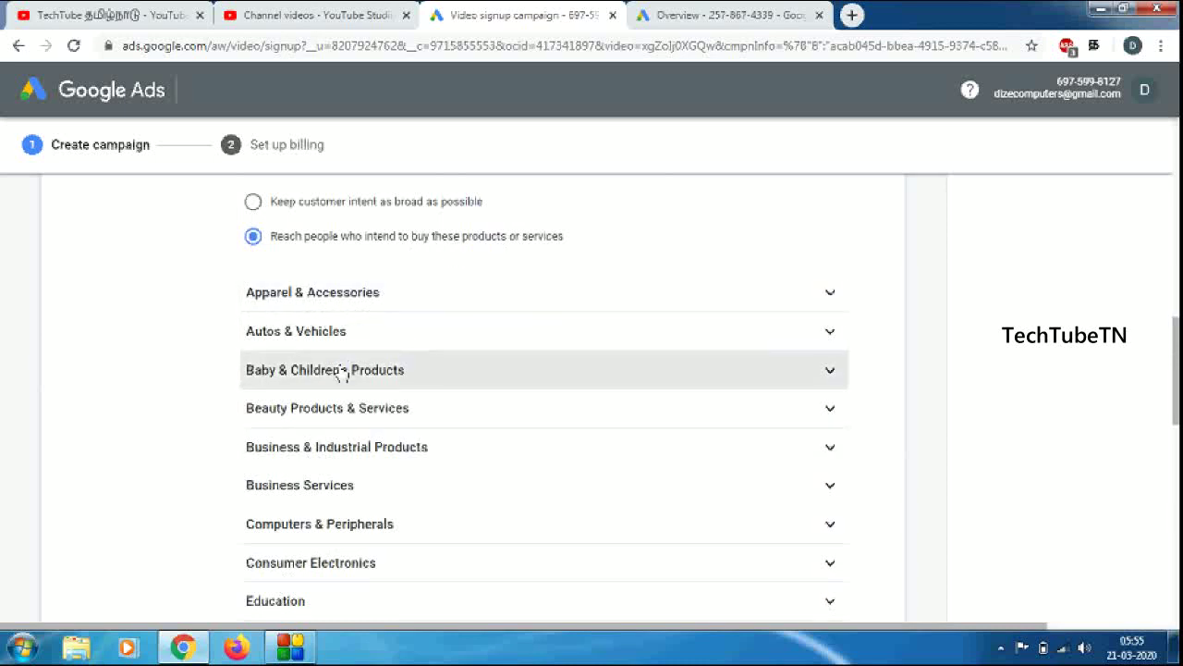
scroll(340, 372, down, 3)
scroll(360, 377, up, 5)
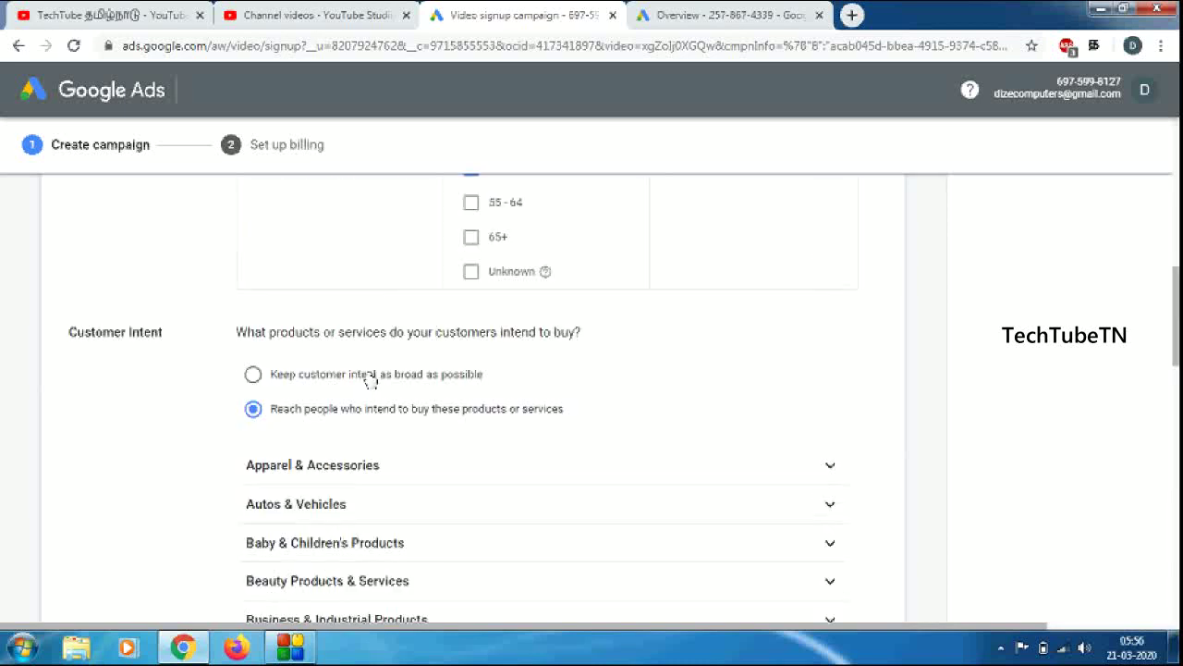
click(370, 378)
click(837, 508)
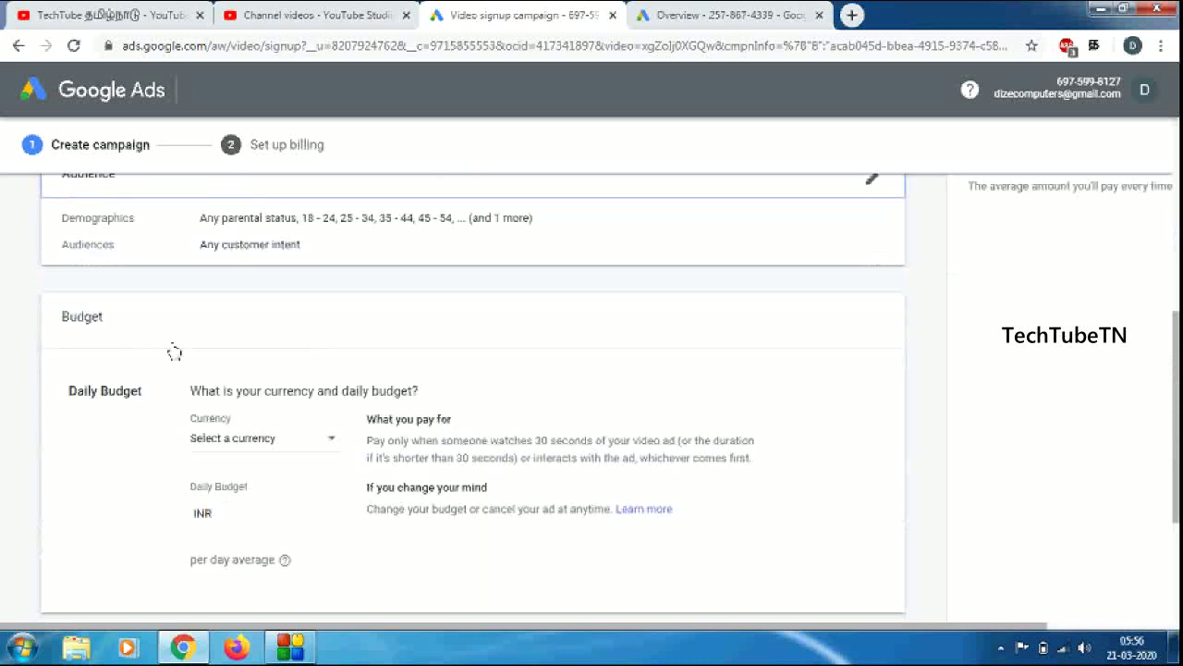
Set the budget currency to Indian Rupee (INR ₹) and review the campaign summary with its estimated performance.
drag(116, 315, 53, 306)
click(110, 415)
drag(84, 392, 137, 394)
click(137, 431)
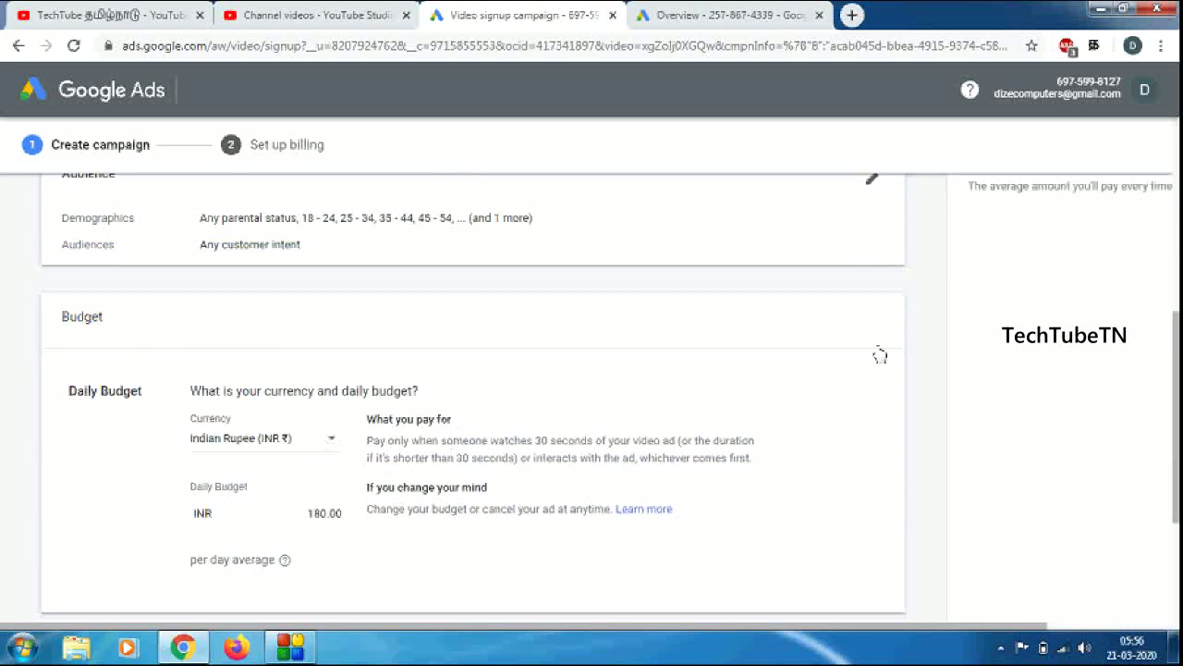
scroll(1150, 379, up, 3)
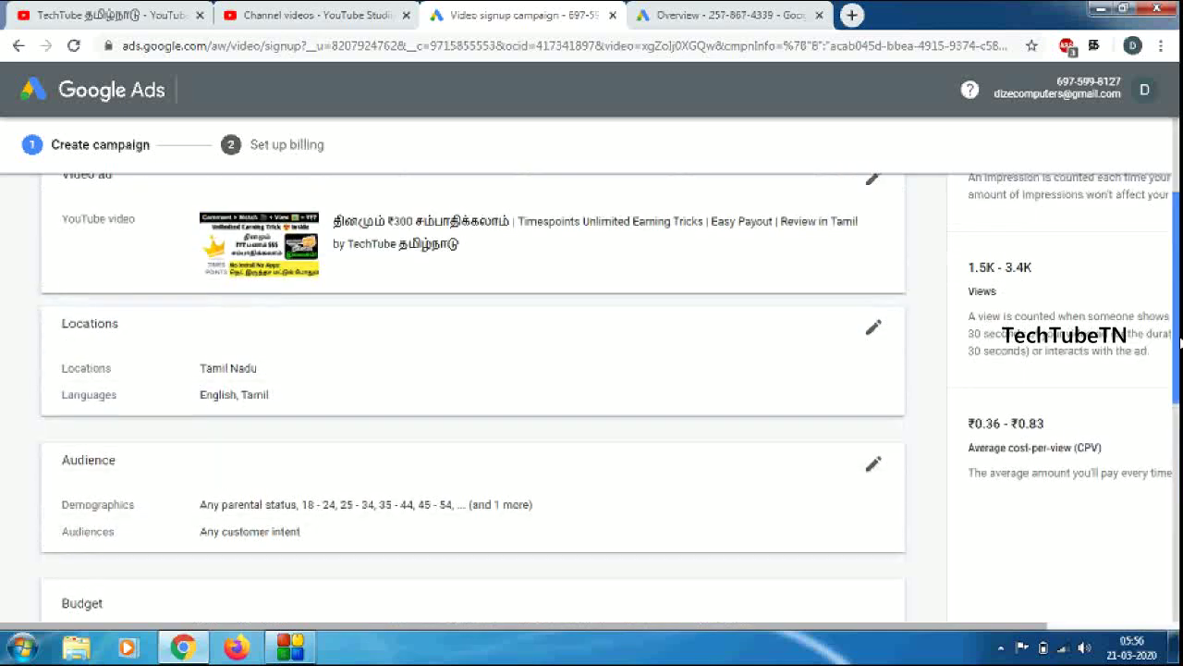
scroll(384, 375, down, 5)
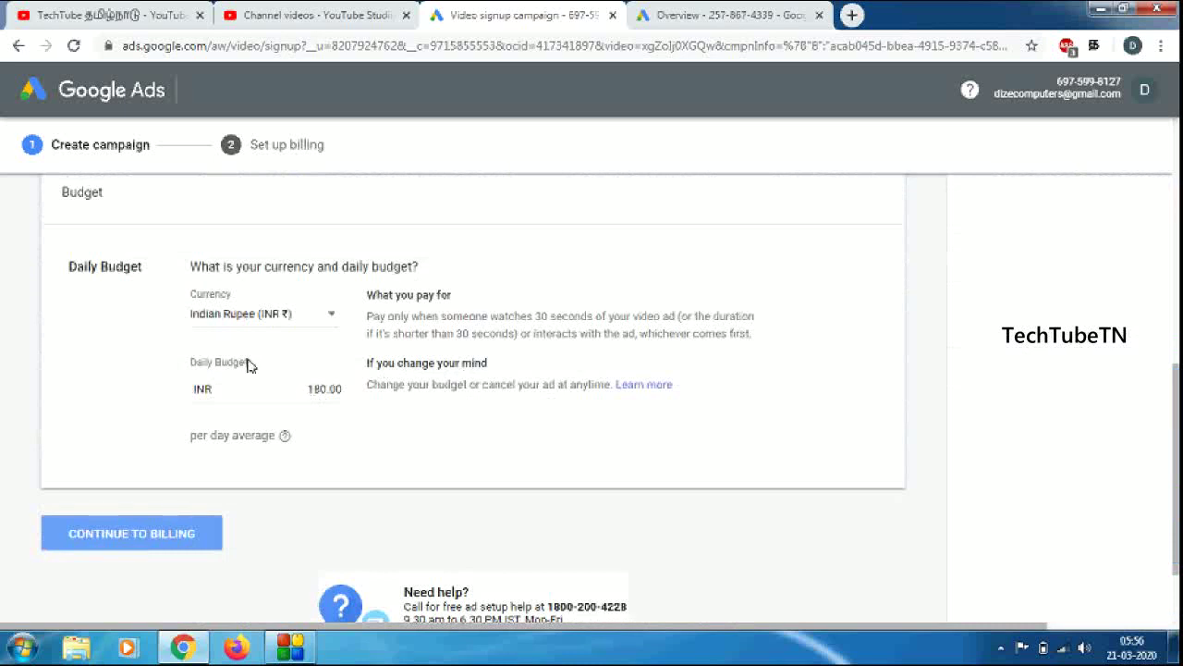
Set the daily budget to INR 100.00.
drag(248, 365, 182, 374)
click(181, 374)
click(308, 388)
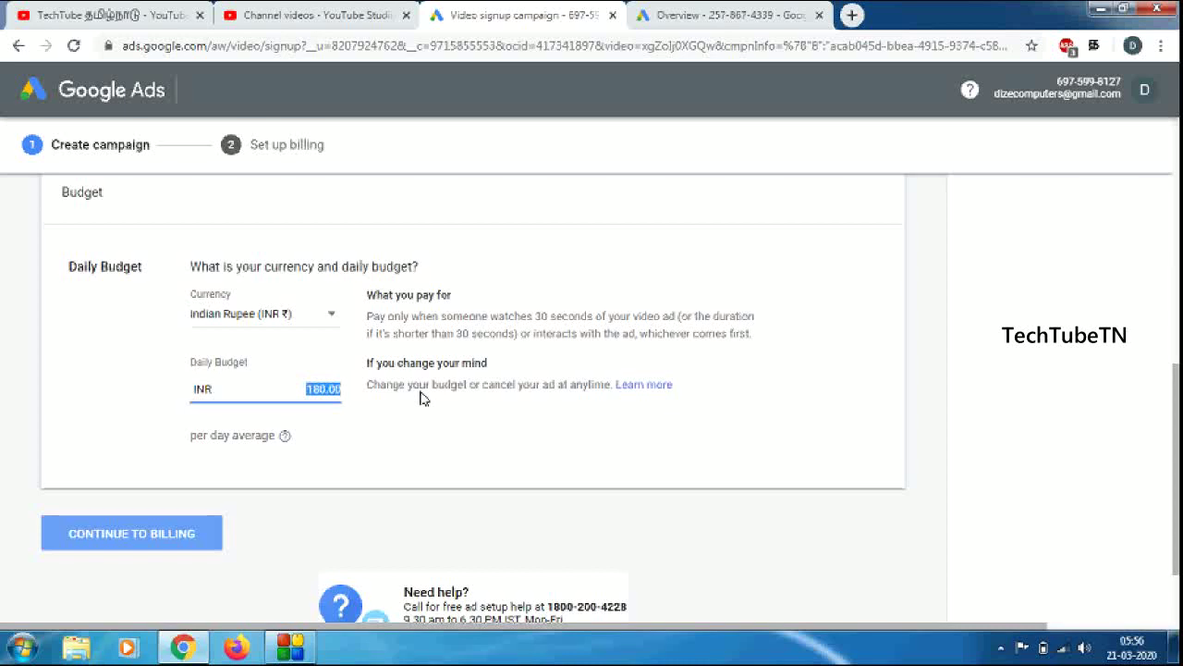
text(1)
click(523, 438)
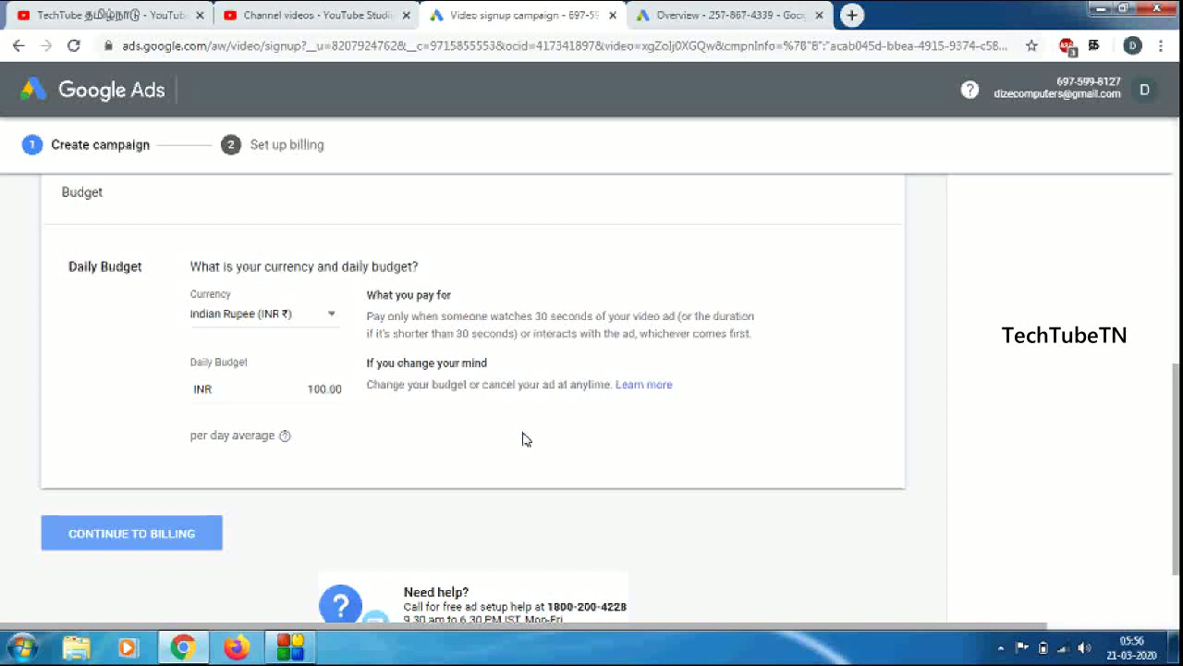
Examine the estimated impressions, views and average cost-per-view for the current targeting and budget.
drag(1178, 508, 1172, 423)
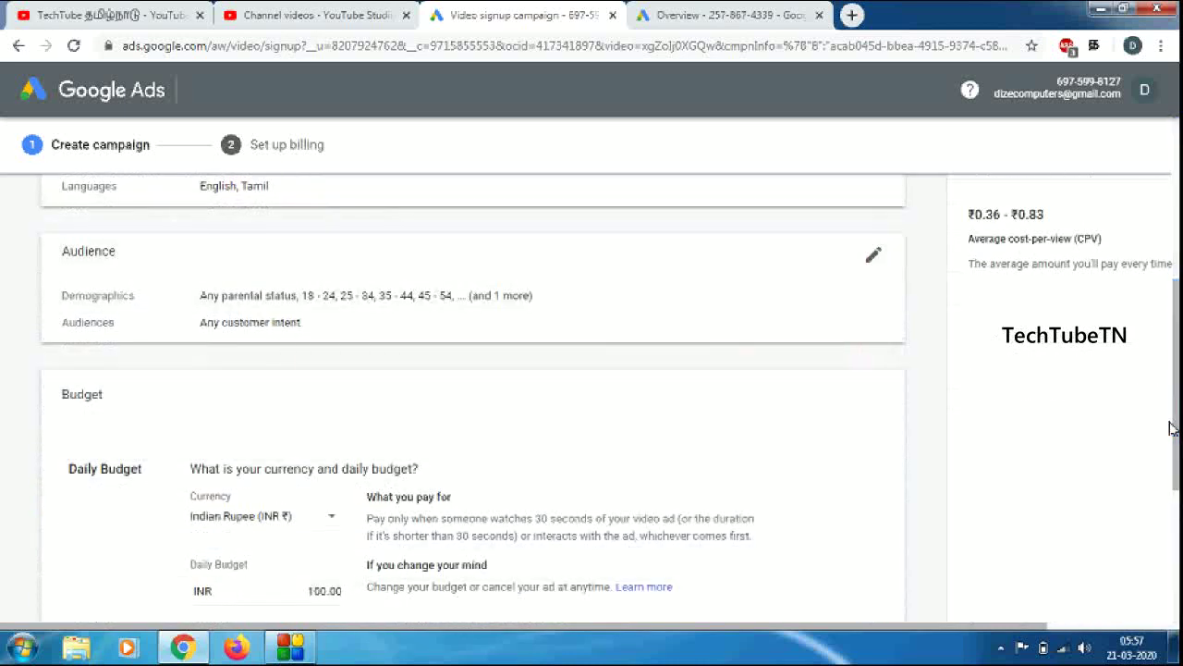
scroll(1167, 496, down, 2)
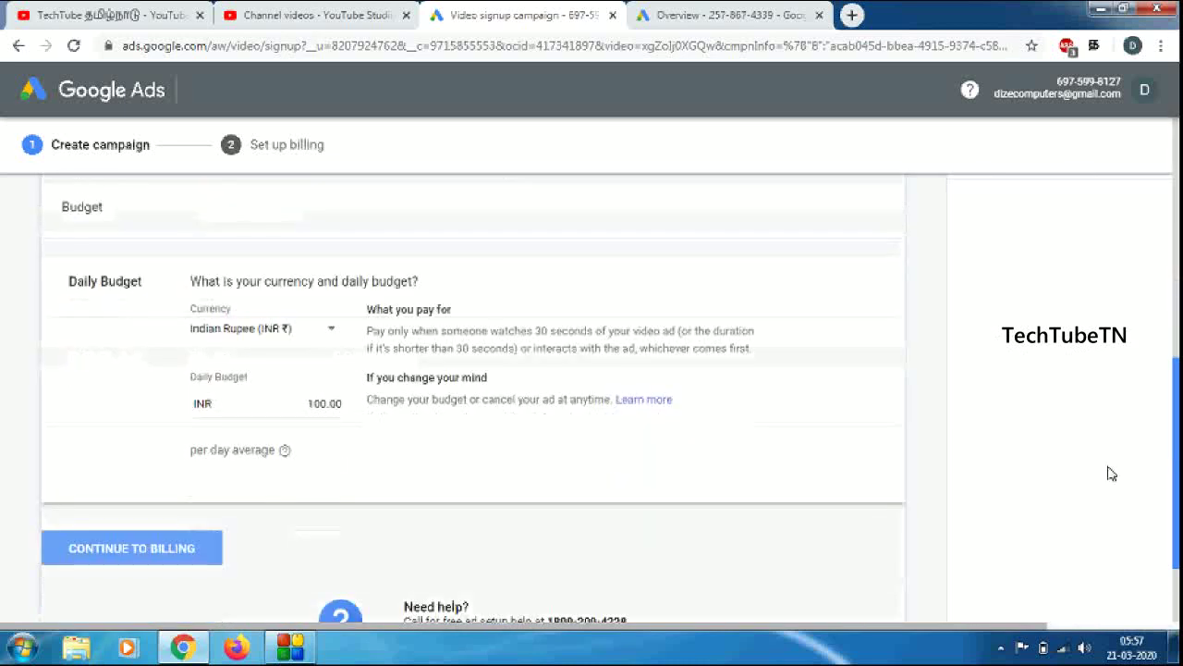
scroll(721, 510, up, 1)
scroll(722, 510, up, 5)
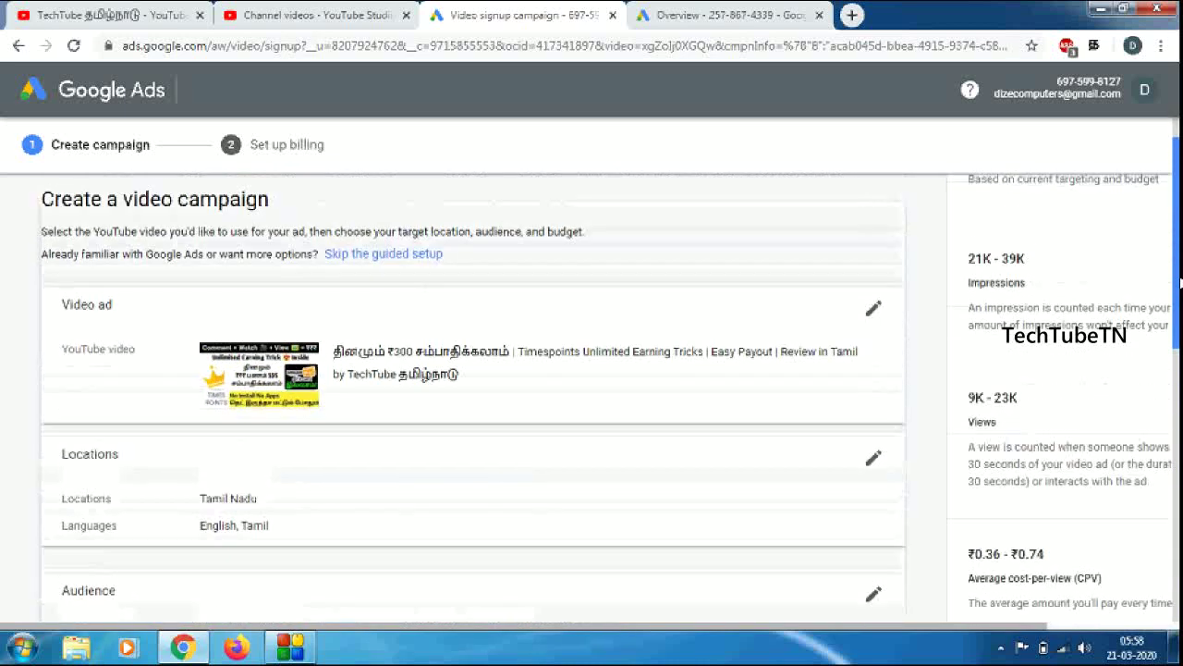
drag(968, 259, 1048, 270)
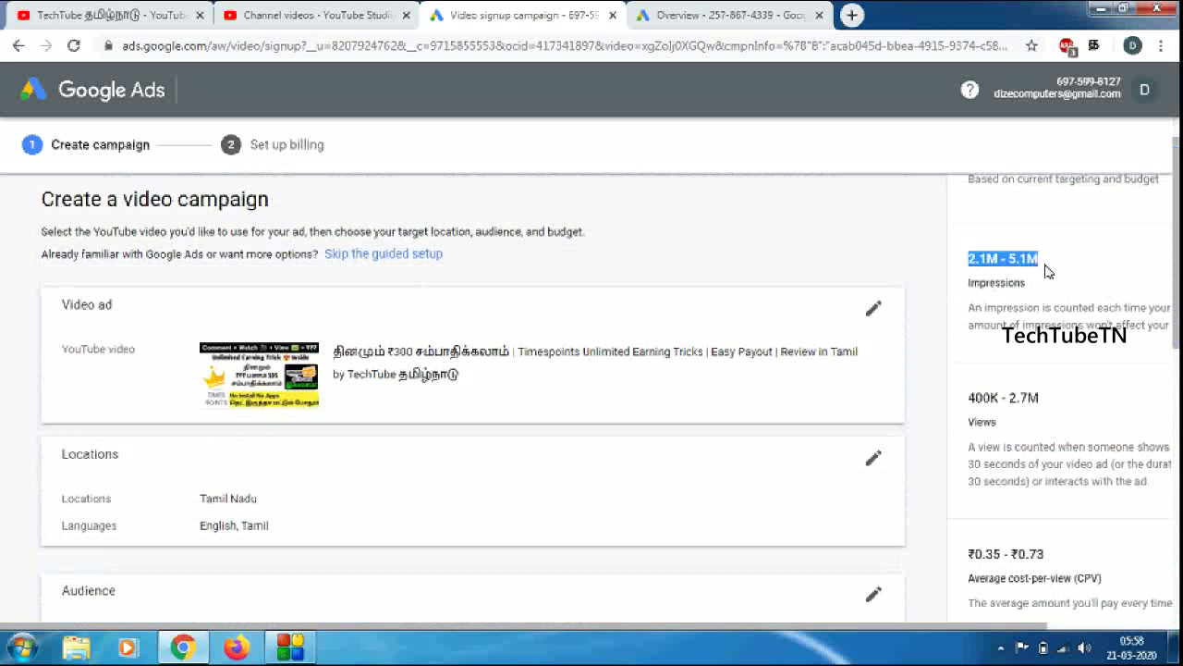
drag(968, 398, 1043, 400)
scroll(969, 366, down, 2)
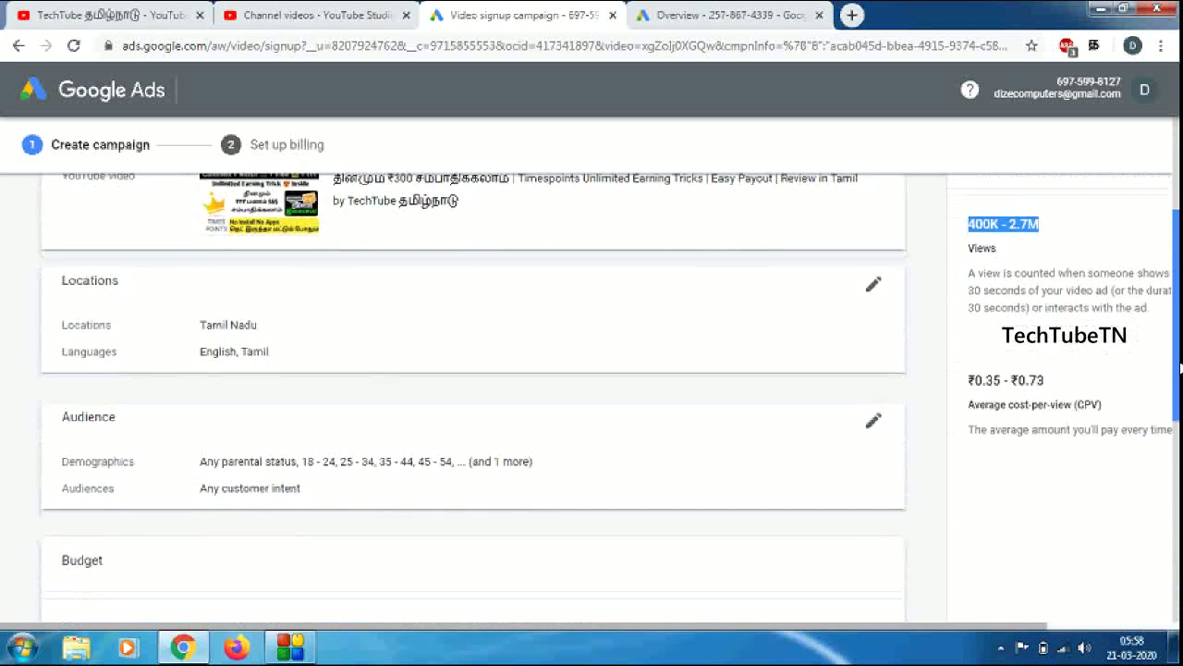
drag(968, 366, 1045, 361)
scroll(1131, 388, down, 3)
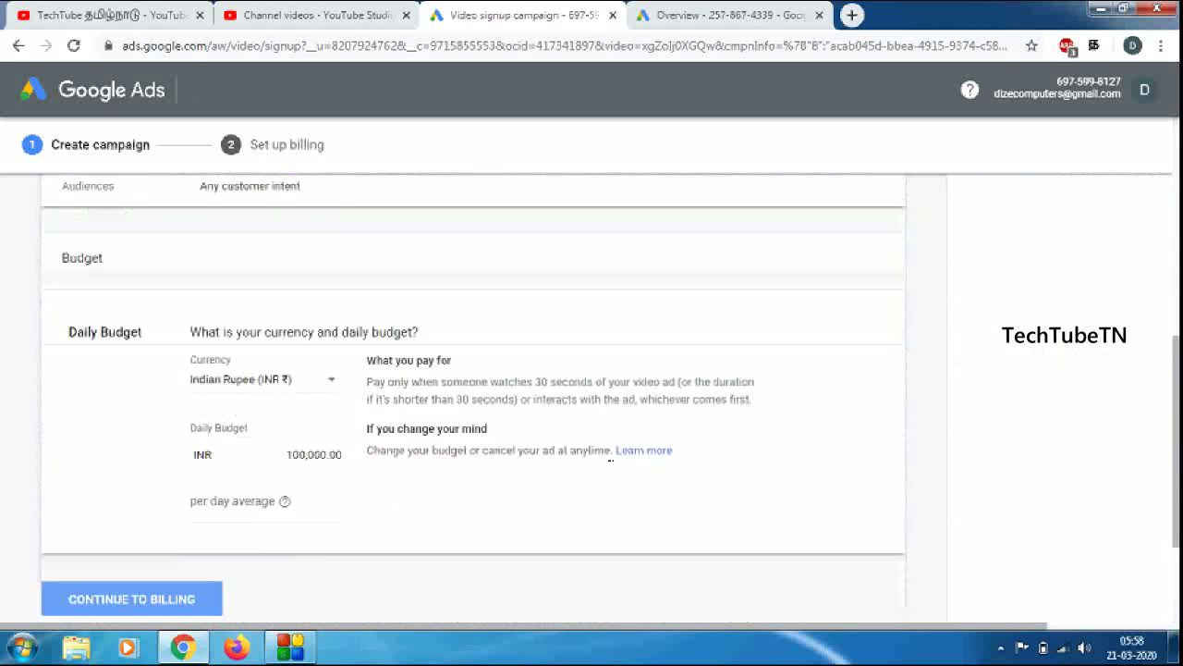
Reset the daily budget to INR 100 and continue to billing setup.
double_click(326, 457)
text(100)
click(320, 519)
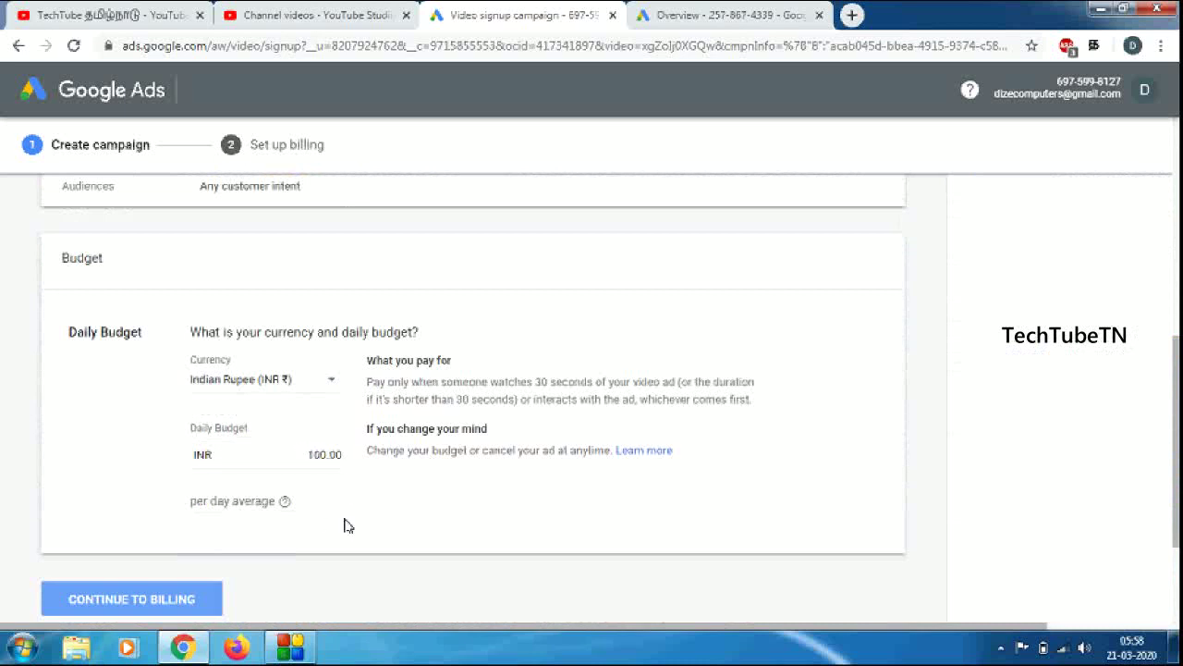
click(157, 599)
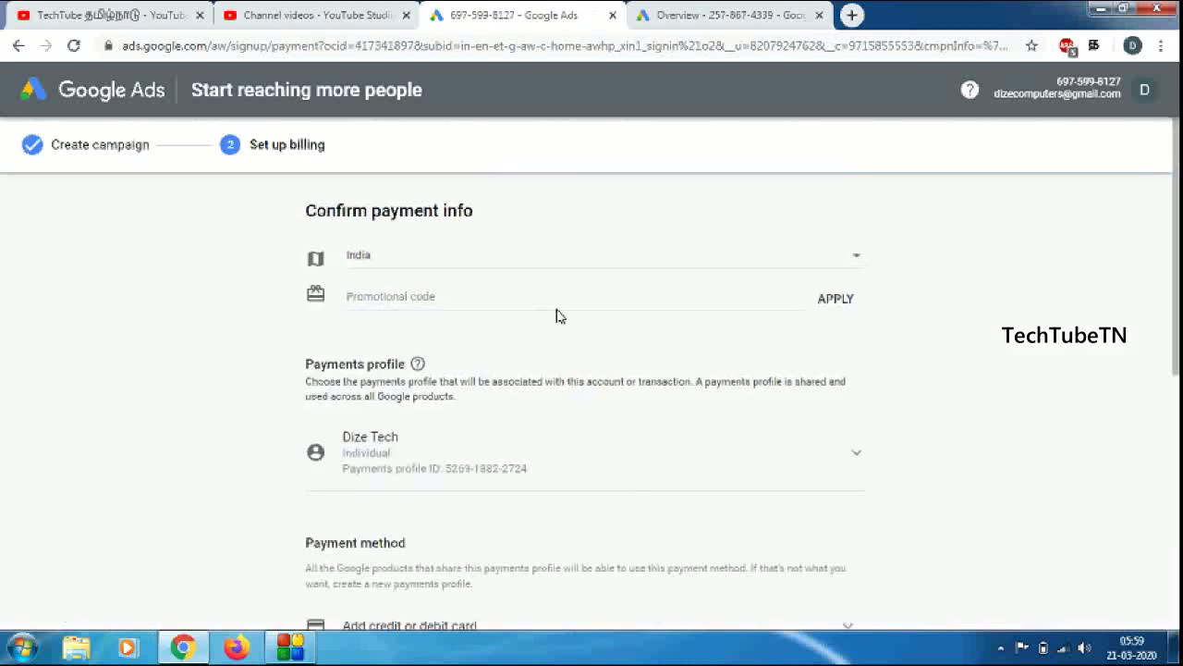
Keep India as the billing country and select Add credit or debit card as the payment method.
click(440, 269)
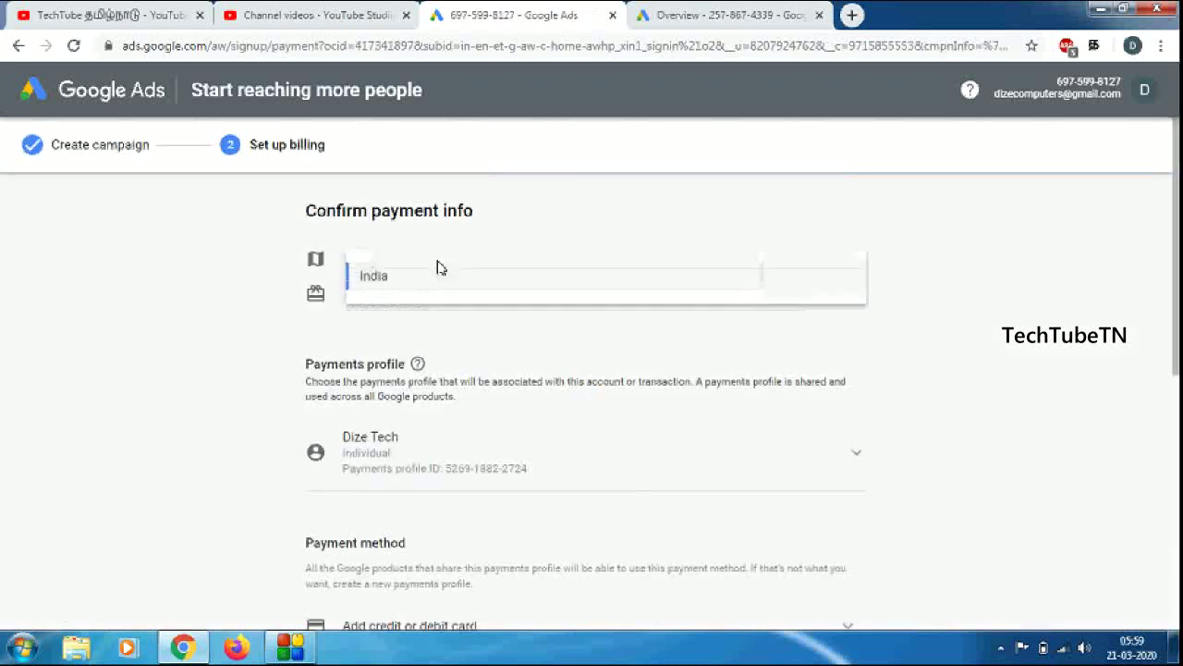
click(407, 319)
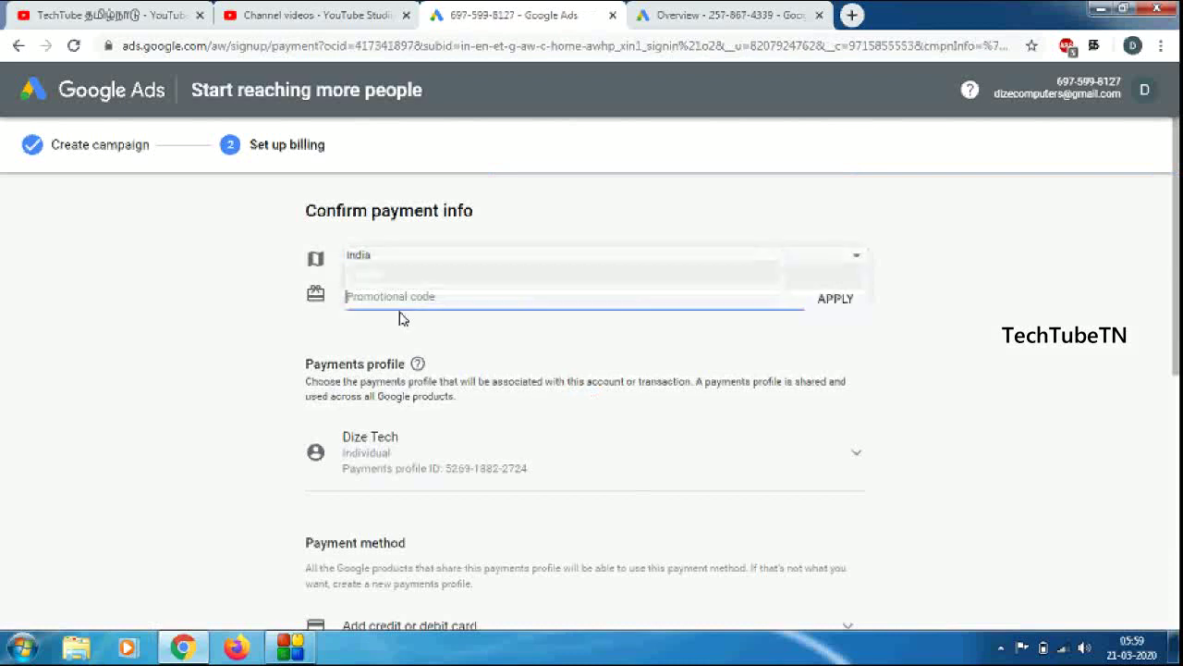
scroll(415, 317, down, 1)
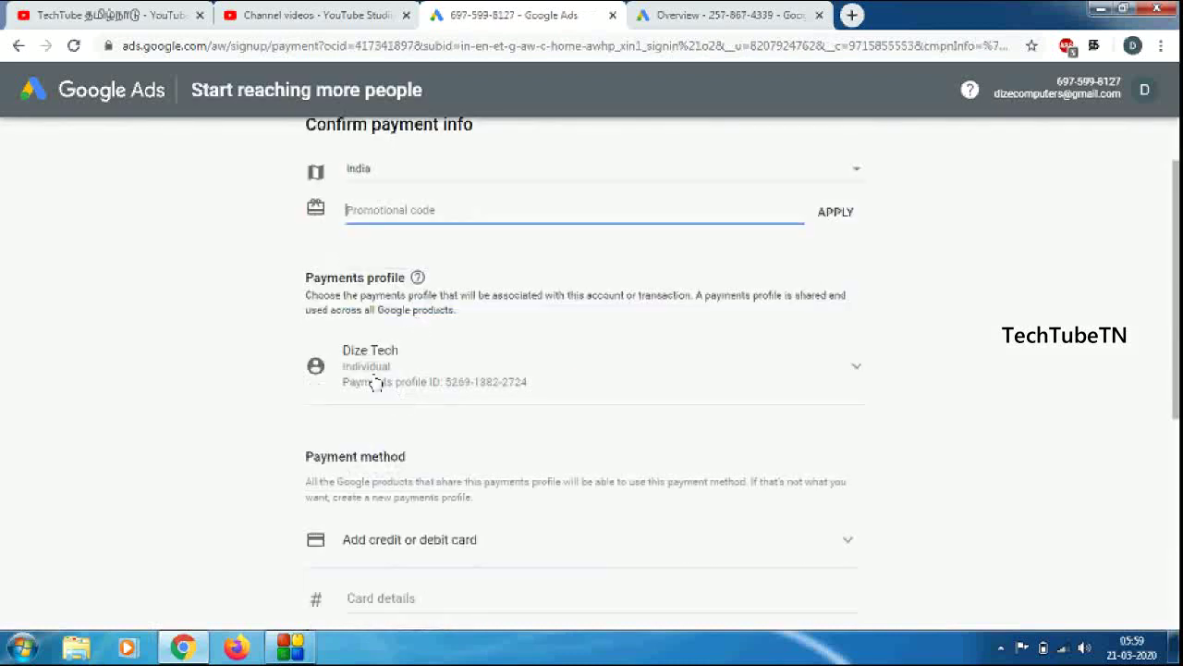
scroll(417, 413, down, 2)
scroll(420, 417, down, 2)
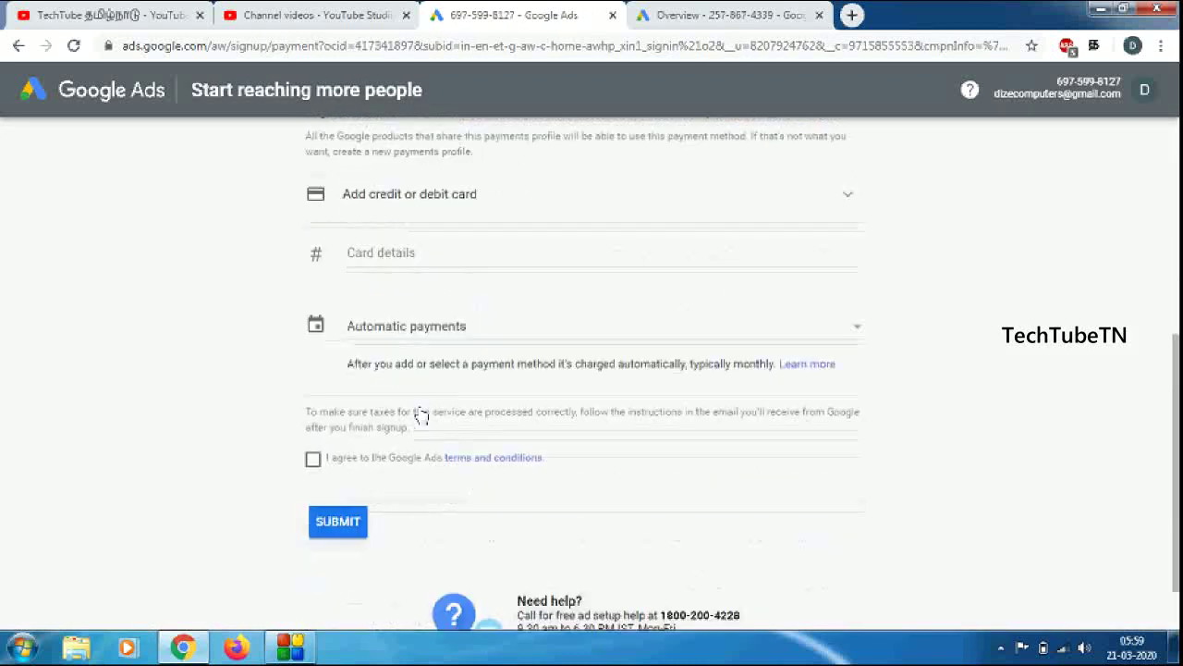
click(424, 213)
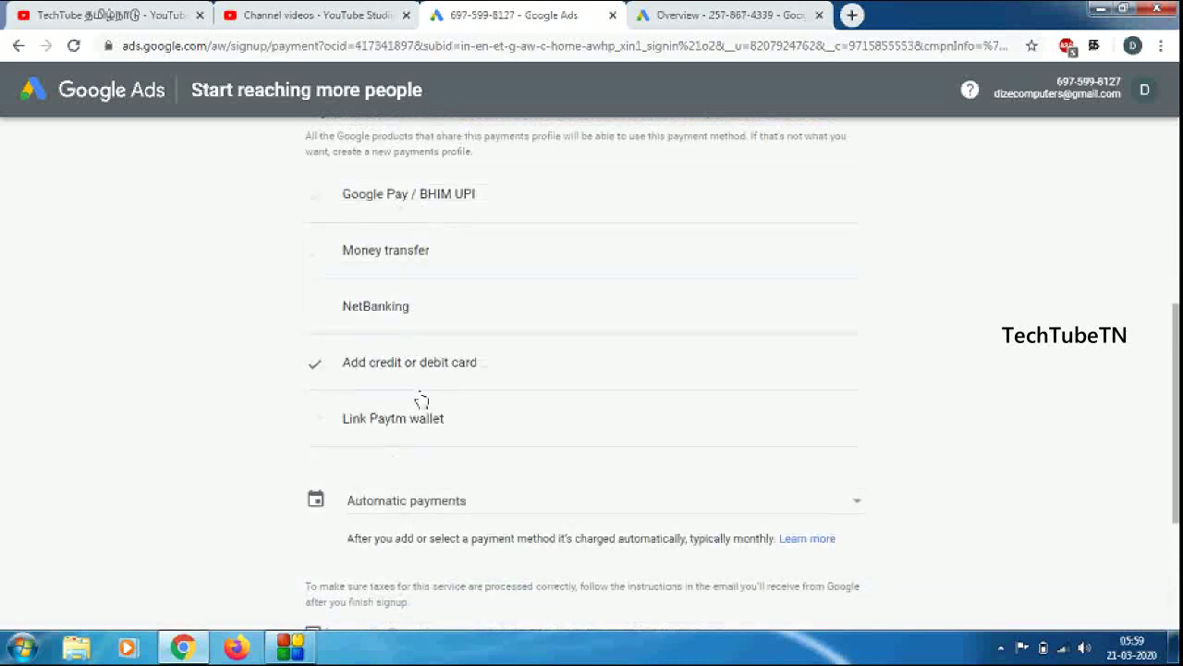
scroll(420, 398, down, 2)
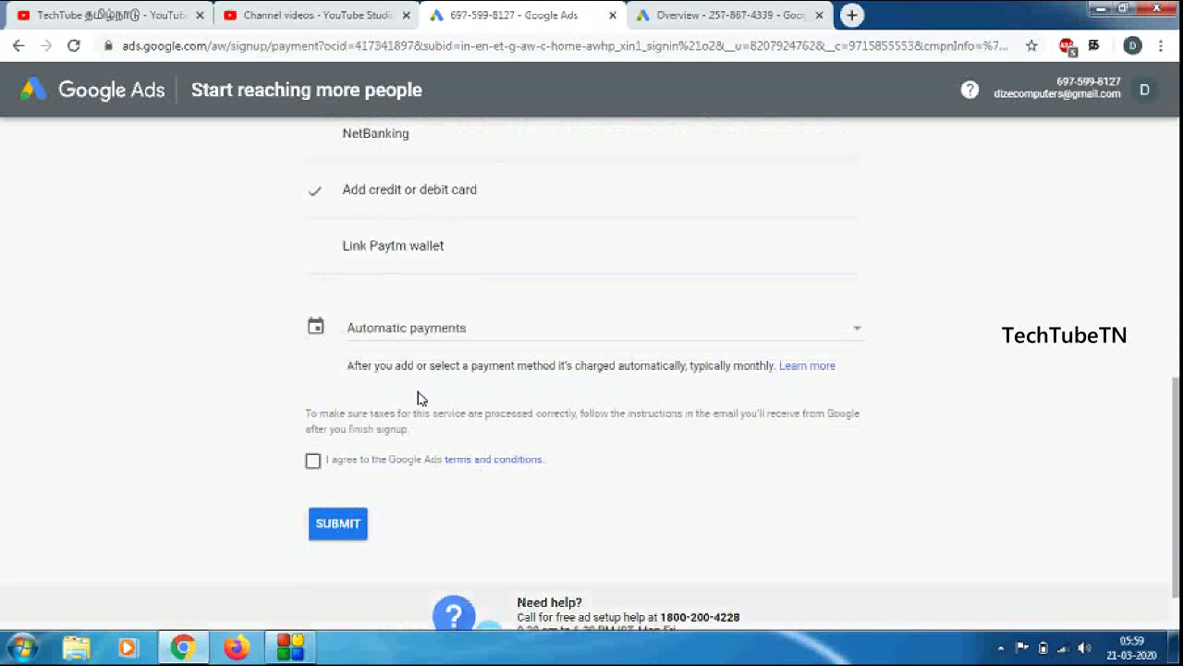
click(469, 243)
click(464, 192)
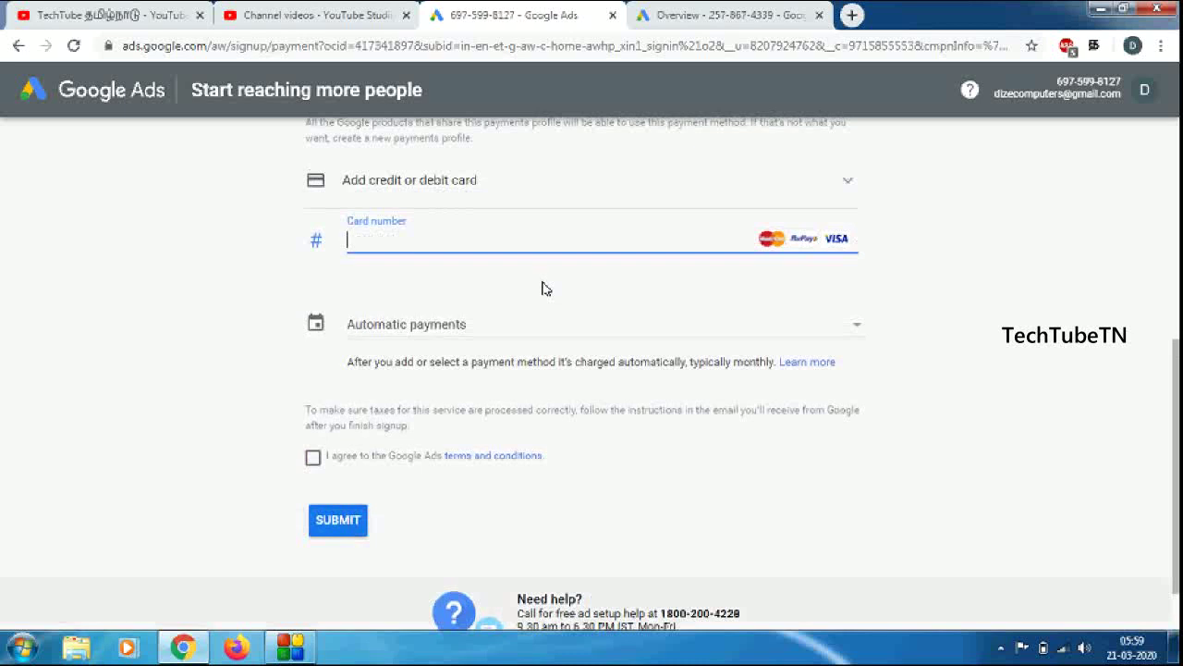
Open the choice between automatic and manual payments.
click(479, 331)
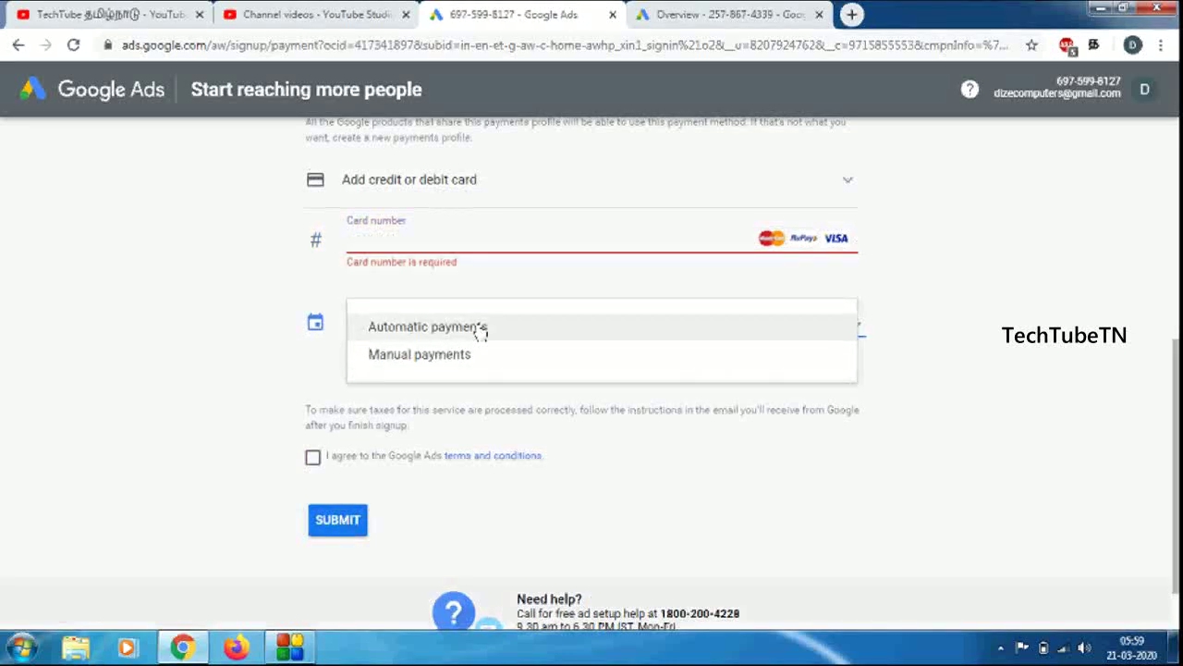